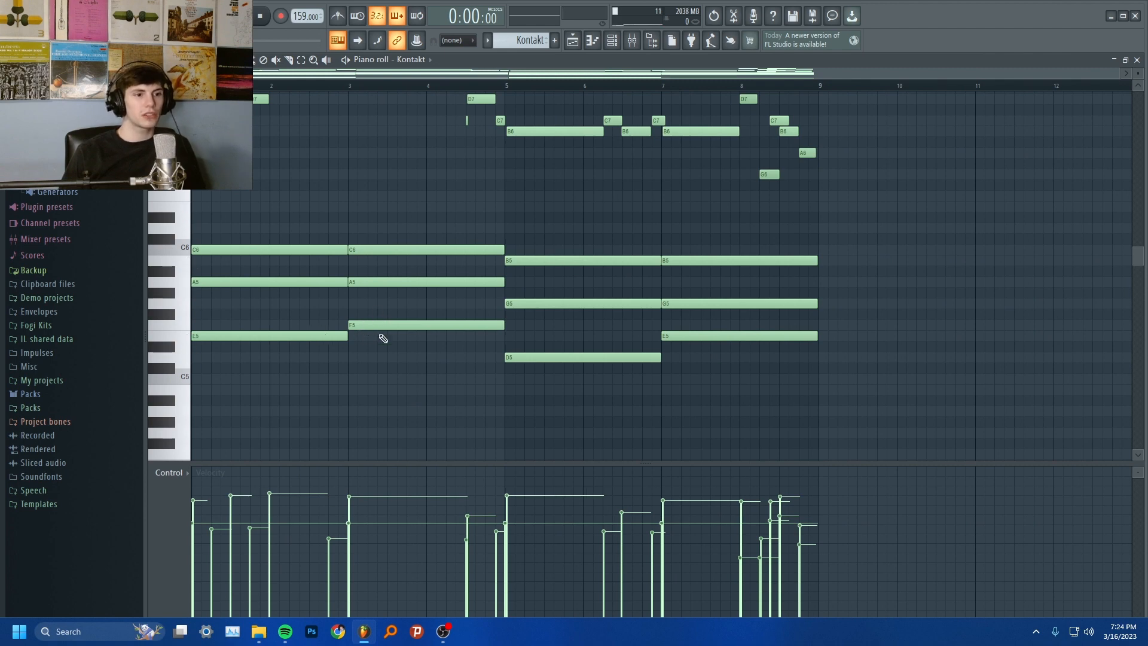
Try raising the first chord's E5 note by one octave and play back the chord progression
{"action": "scroll", "coordinate": [567, 360], "scroll_direction": "down", "scroll_amount": 1}
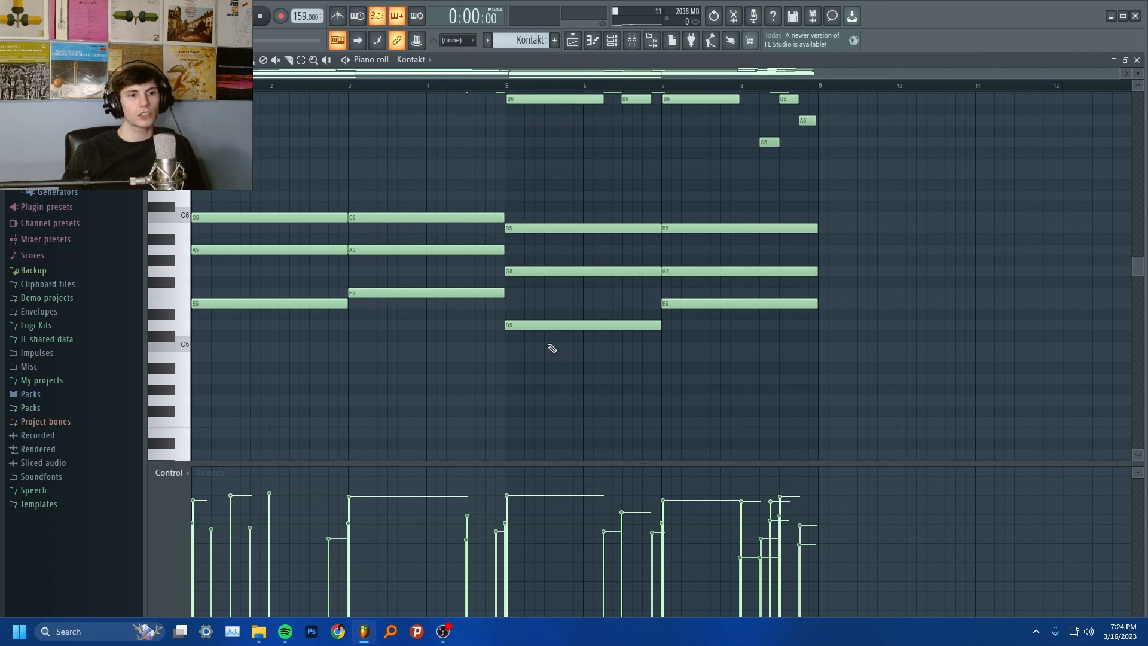
{"action": "scroll", "coordinate": [547, 334], "scroll_direction": "up", "scroll_amount": 1}
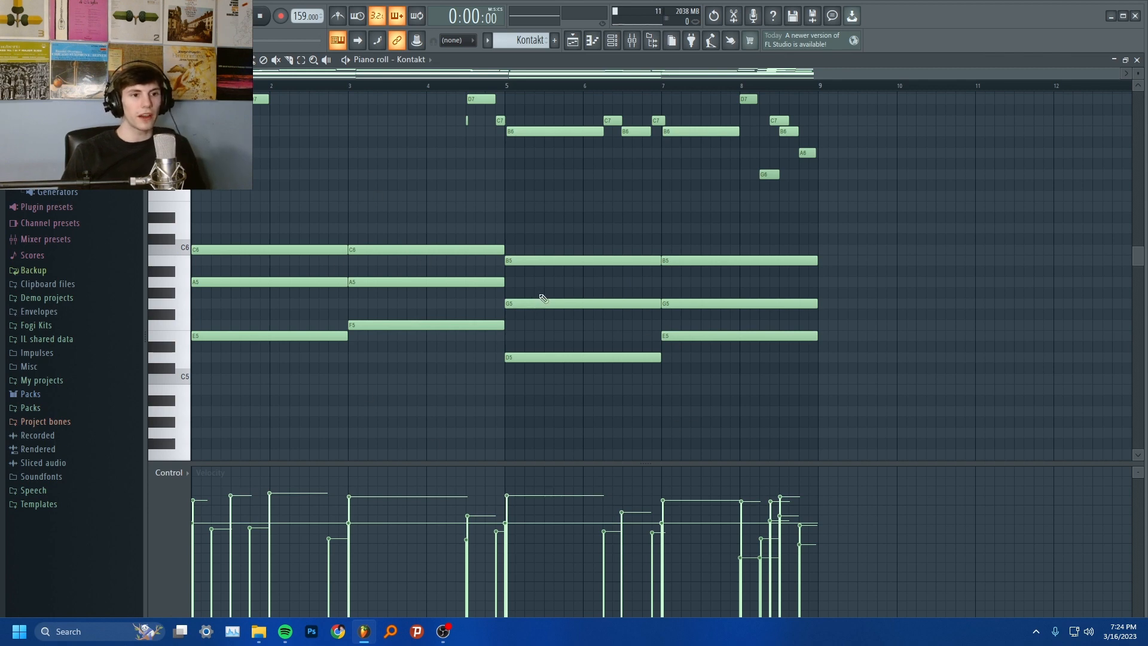
{"action": "left_click", "coordinate": [292, 334]}
{"action": "key", "text": "ctrl+Up"}
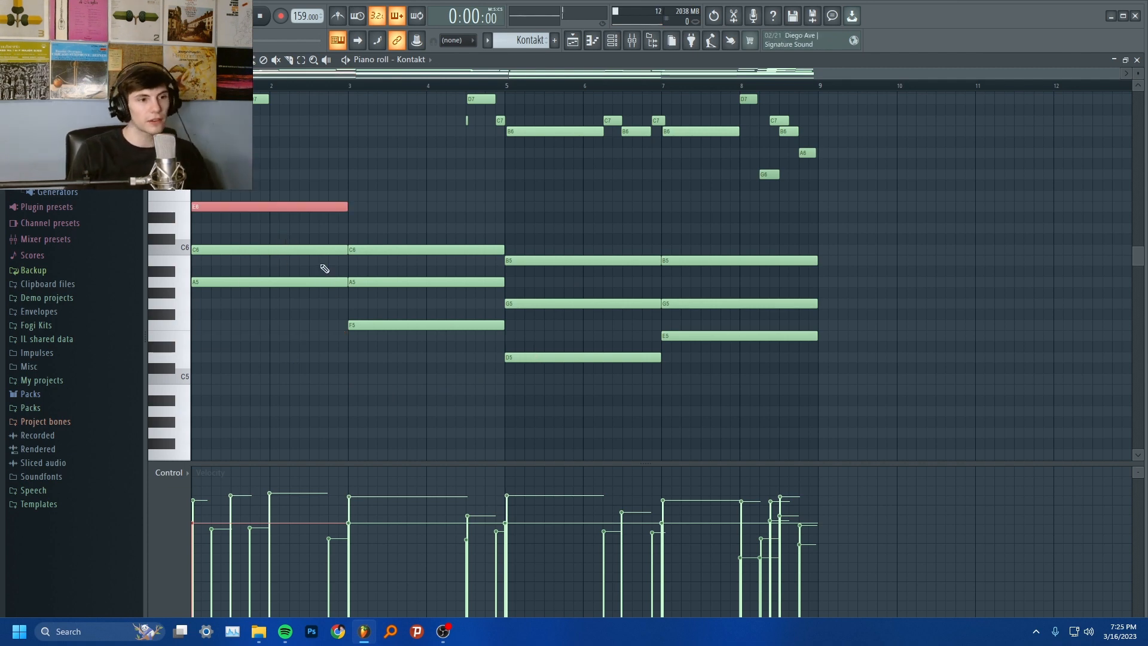
{"action": "key", "text": "space"}
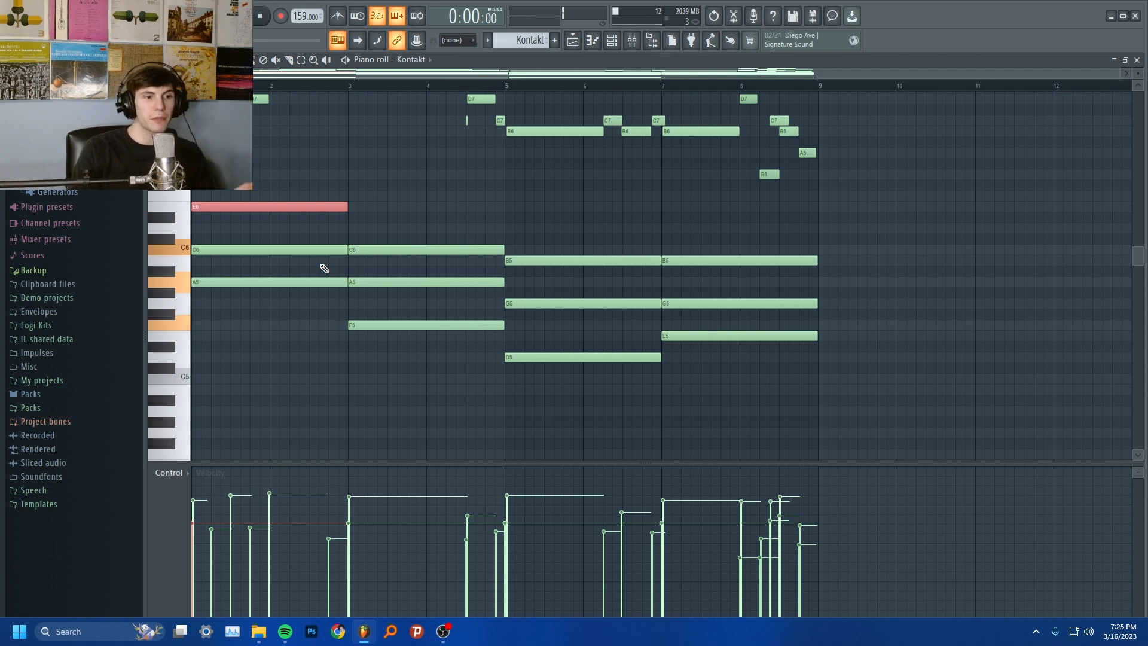
{"action": "key", "text": "space"}
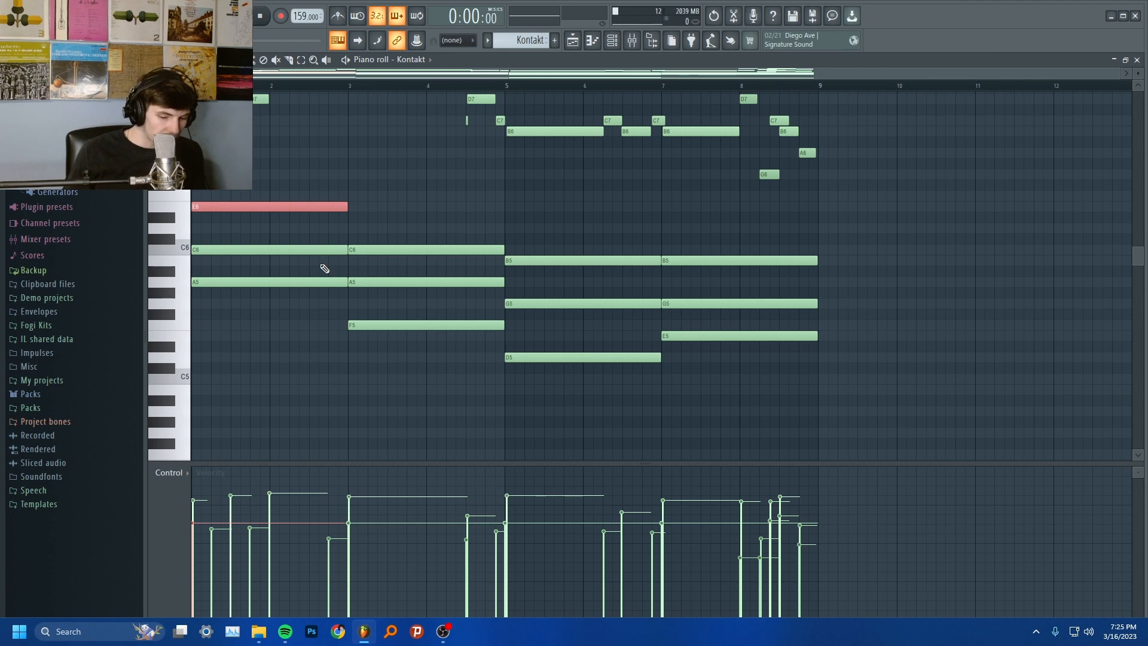
Move the first chord's raised note back down one octave and play the chords again
{"action": "key", "text": "ctrl+Down"}
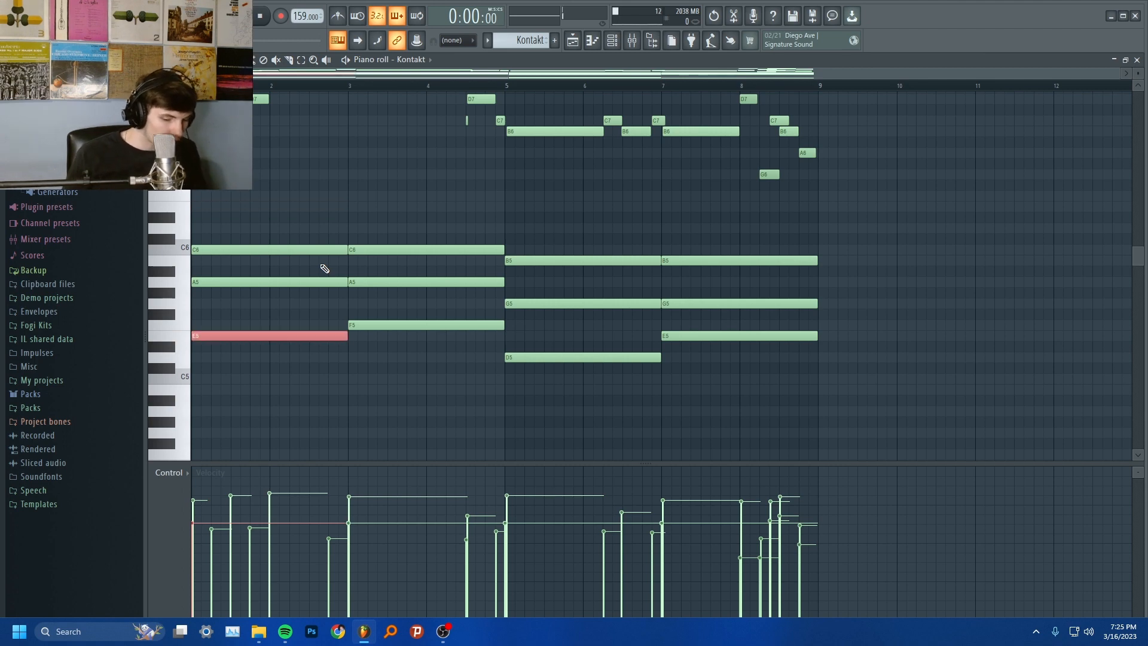
{"action": "key", "text": "space"}
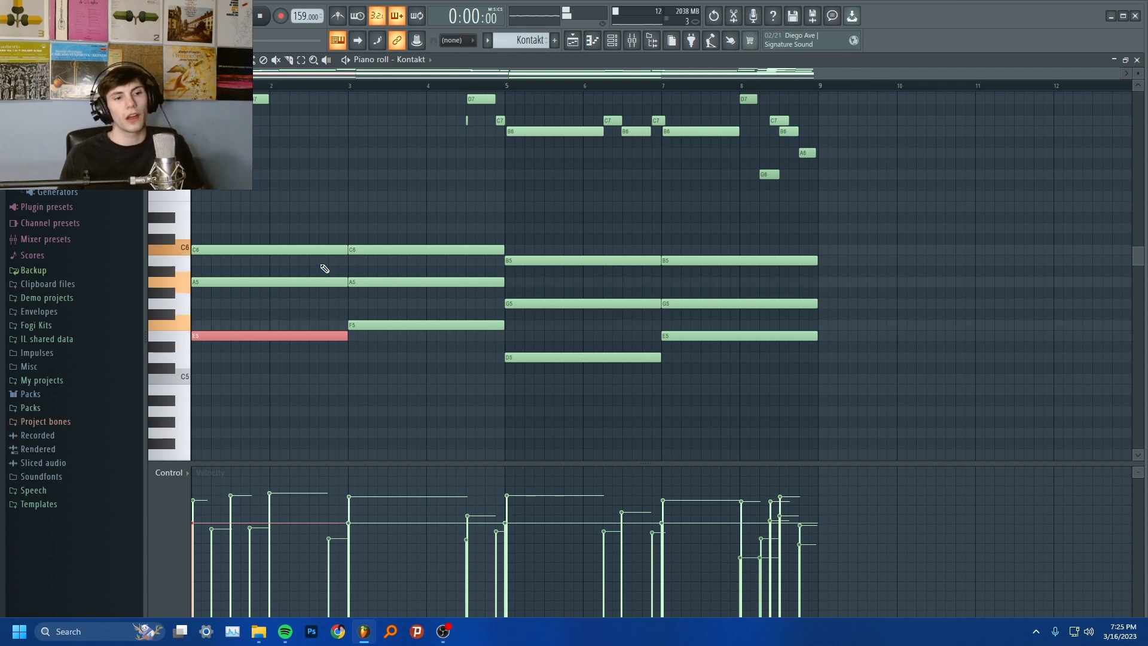
{"action": "key", "text": "space"}
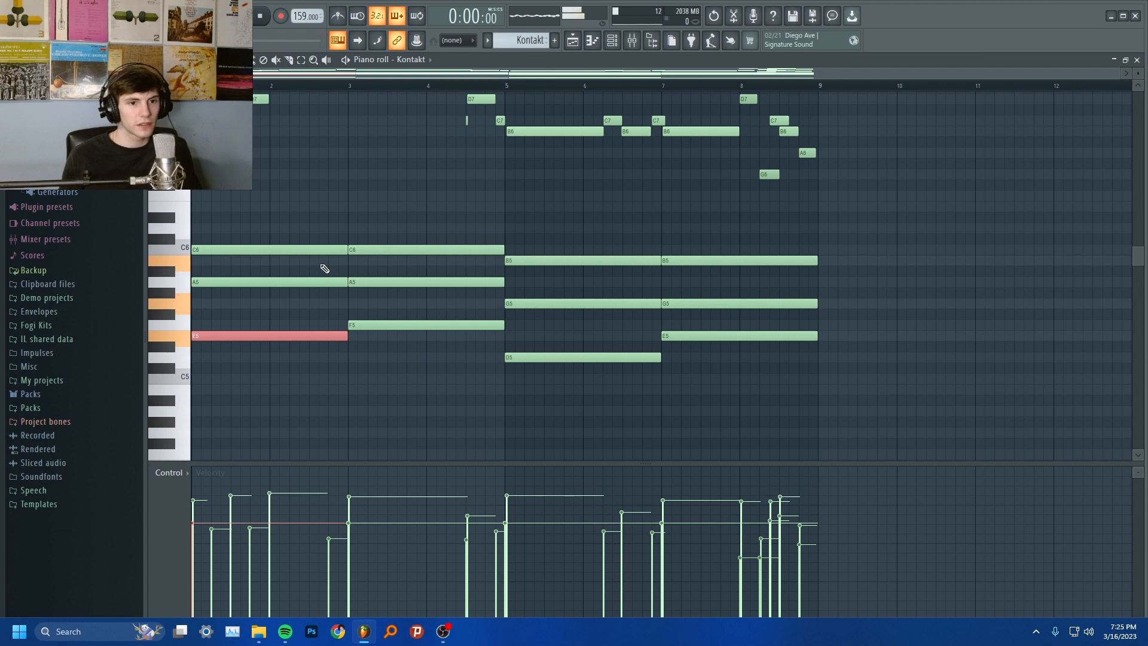
Delete all melody notes above the chords and play the remaining chords on their own
{"action": "scroll", "coordinate": [971, 195], "scroll_direction": "up", "scroll_amount": 6}
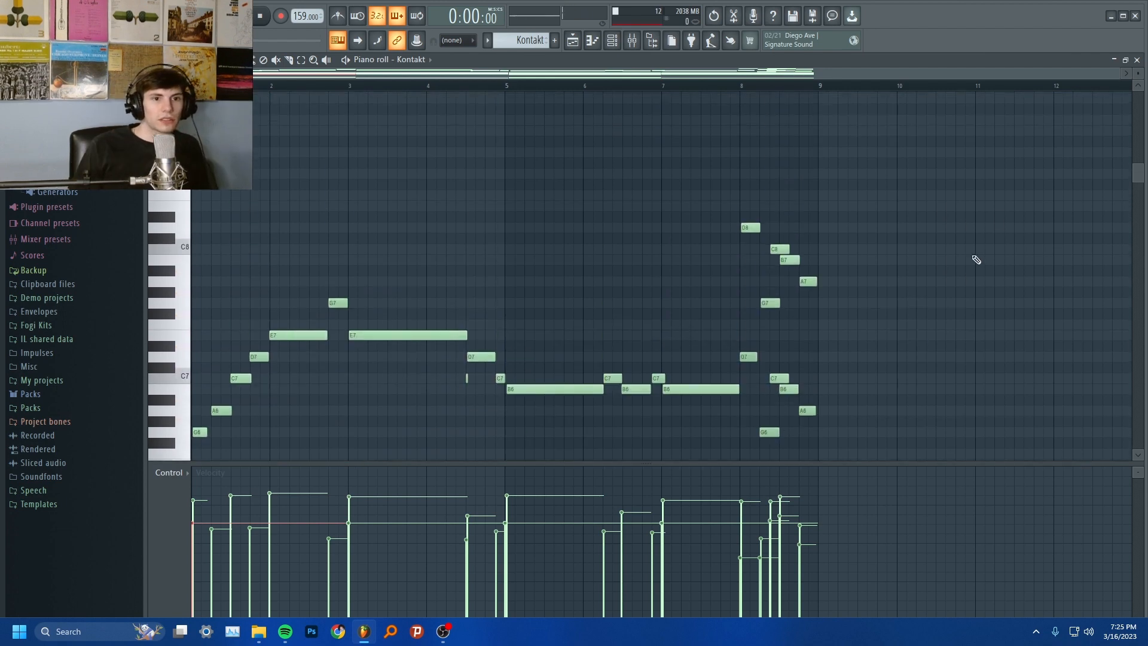
{"action": "left_click_drag", "start_coordinate": [987, 169], "coordinate": [72, 345]}
{"action": "key", "text": "Delete"}
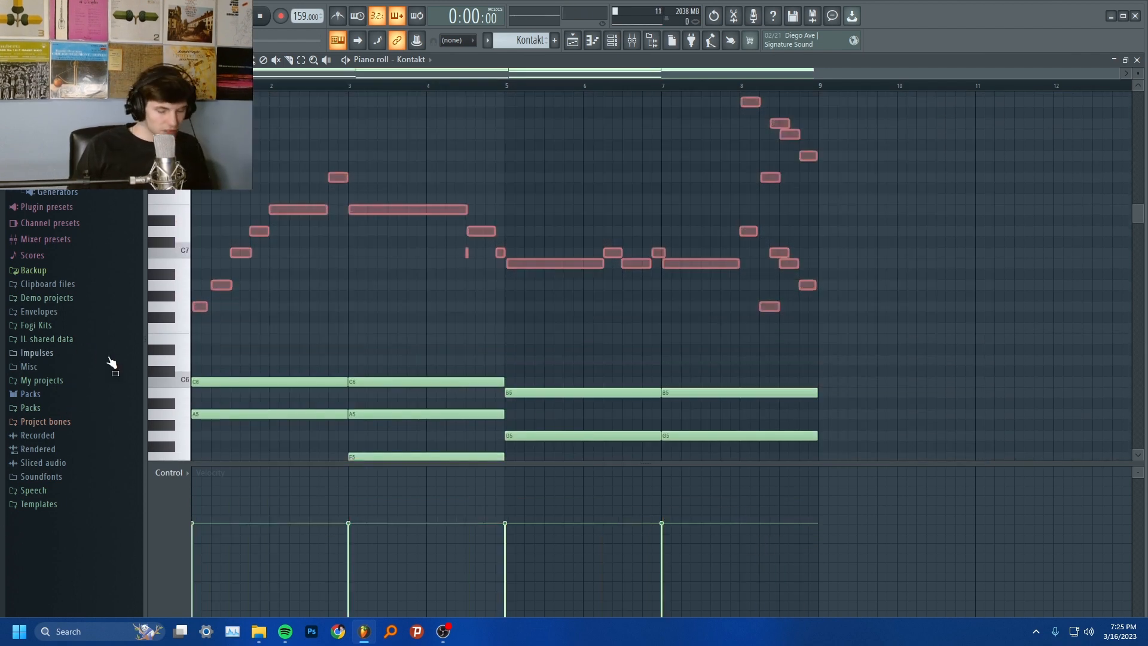
{"action": "key", "text": "space"}
{"action": "scroll", "coordinate": [367, 444], "scroll_direction": "down", "scroll_amount": 3}
{"action": "scroll", "coordinate": [367, 442], "scroll_direction": "down", "scroll_amount": 2}
{"action": "key", "text": "space"}
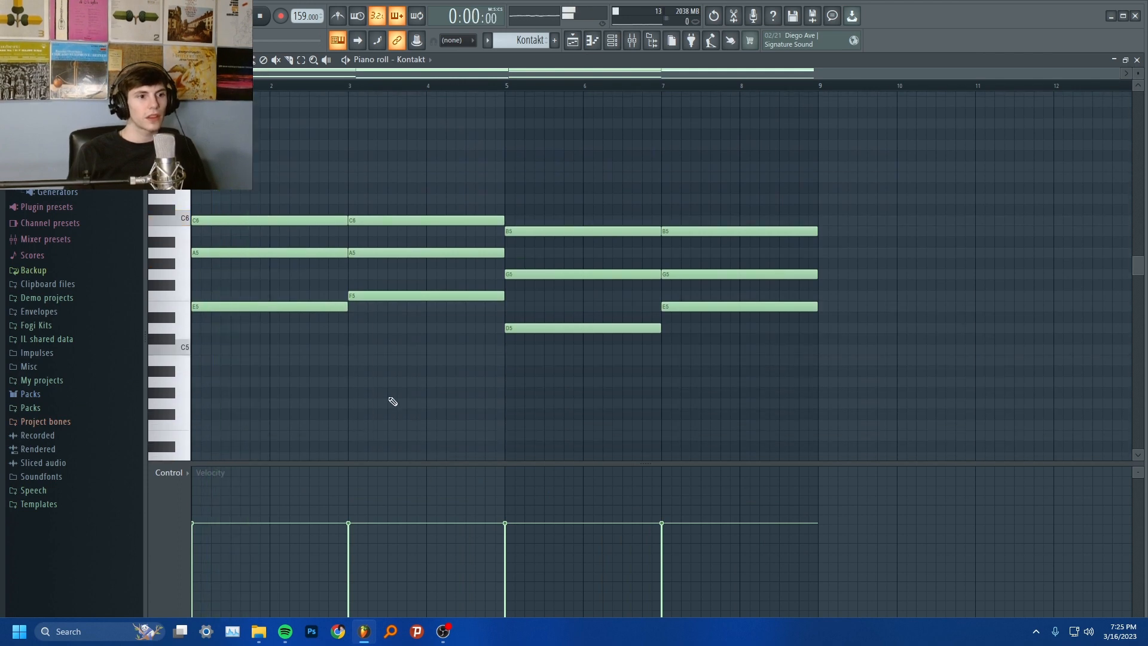
Examine the bass notes beneath the chords and the chord voicings, and play the progression
{"action": "scroll", "coordinate": [335, 371], "scroll_direction": "down", "scroll_amount": 4}
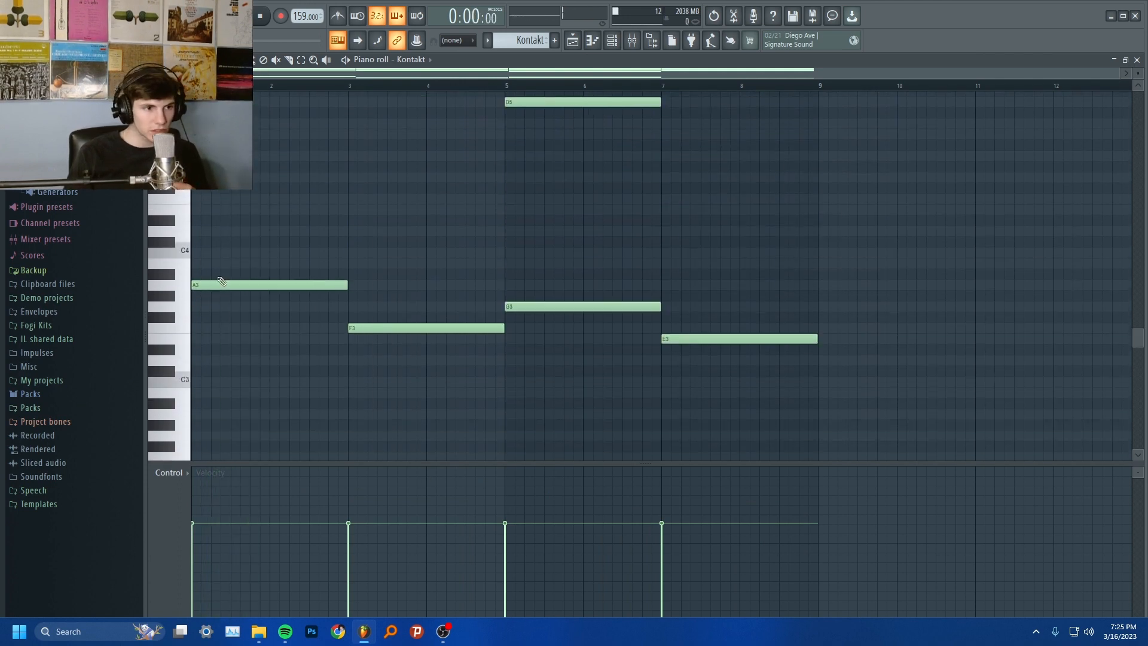
{"action": "scroll", "coordinate": [223, 277], "scroll_direction": "up", "scroll_amount": 6}
{"action": "scroll", "coordinate": [277, 299], "scroll_direction": "down", "scroll_amount": 5}
{"action": "scroll", "coordinate": [334, 281], "scroll_direction": "up", "scroll_amount": 3}
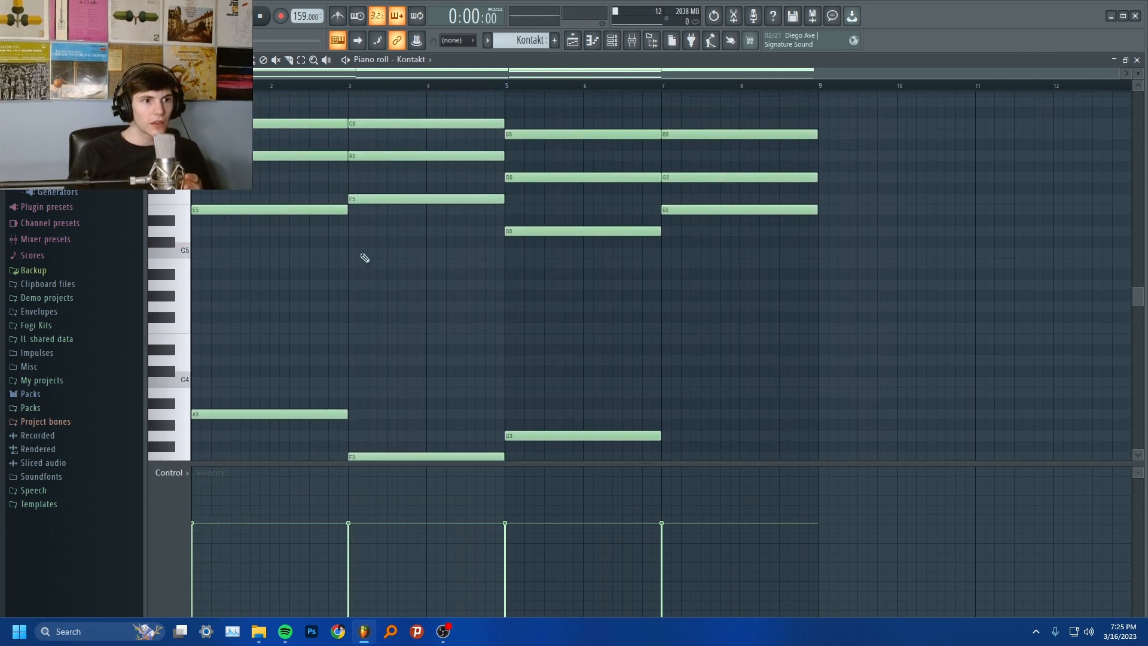
{"action": "scroll", "coordinate": [370, 456], "scroll_direction": "down", "scroll_amount": 1}
{"action": "scroll", "coordinate": [657, 364], "scroll_direction": "down", "scroll_amount": 1}
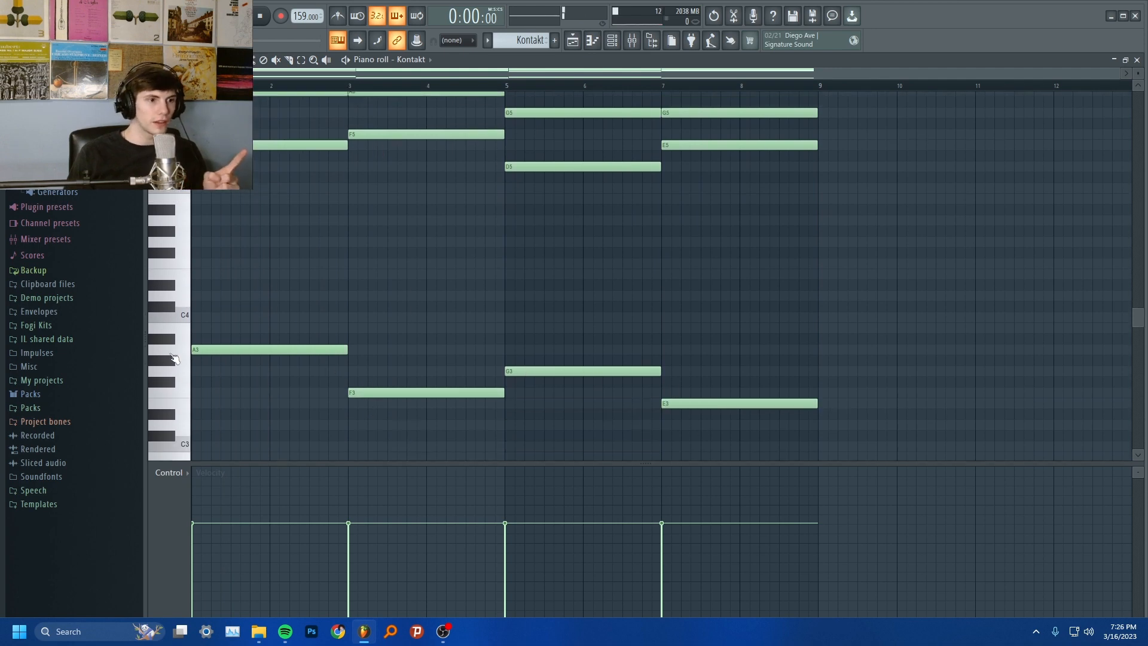
{"action": "scroll", "coordinate": [350, 443], "scroll_direction": "up", "scroll_amount": 7}
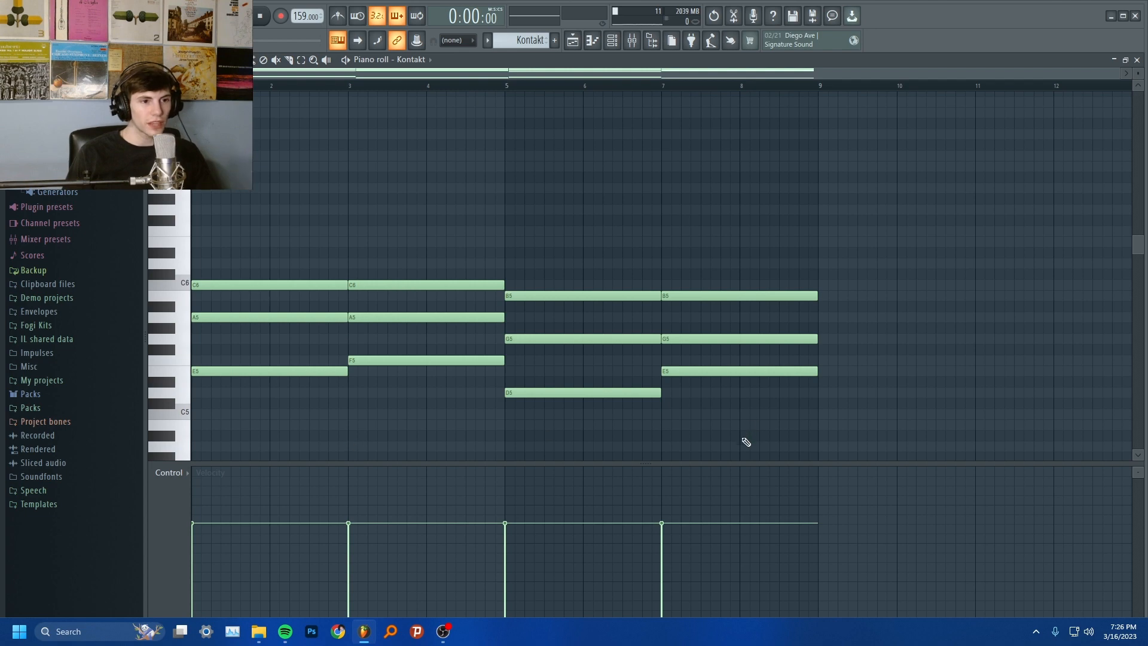
{"action": "key", "text": "space"}
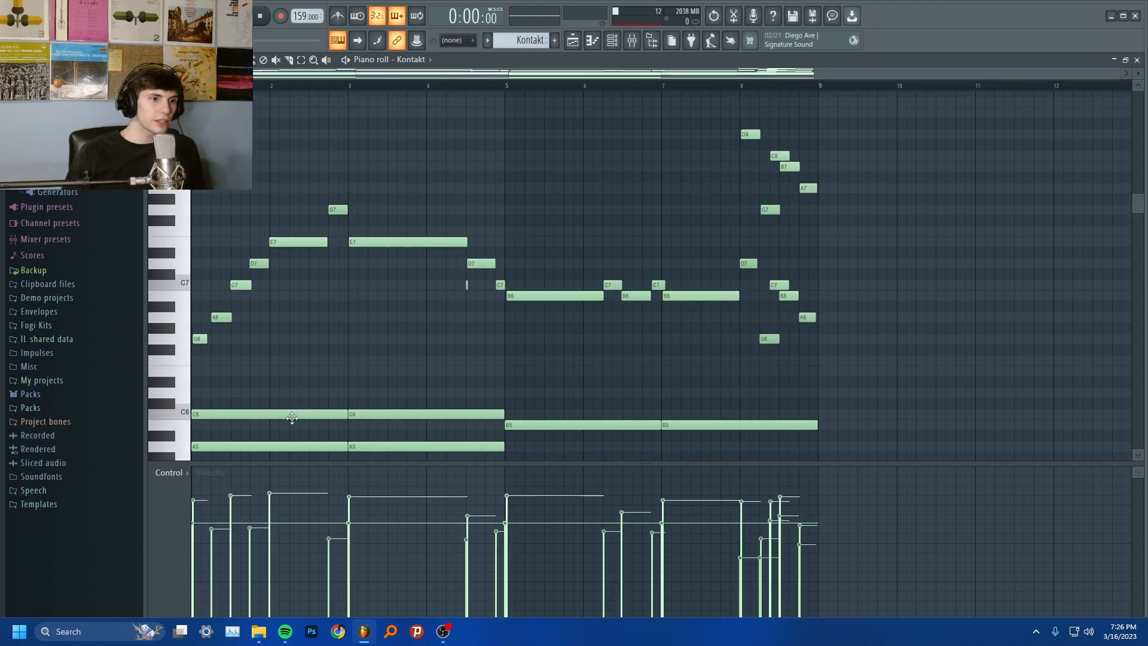
Audition the notes A5, B5, C6, E6 and G6 on the piano roll's keyboard
{"action": "scroll", "coordinate": [209, 251], "scroll_direction": "down", "scroll_amount": 3}
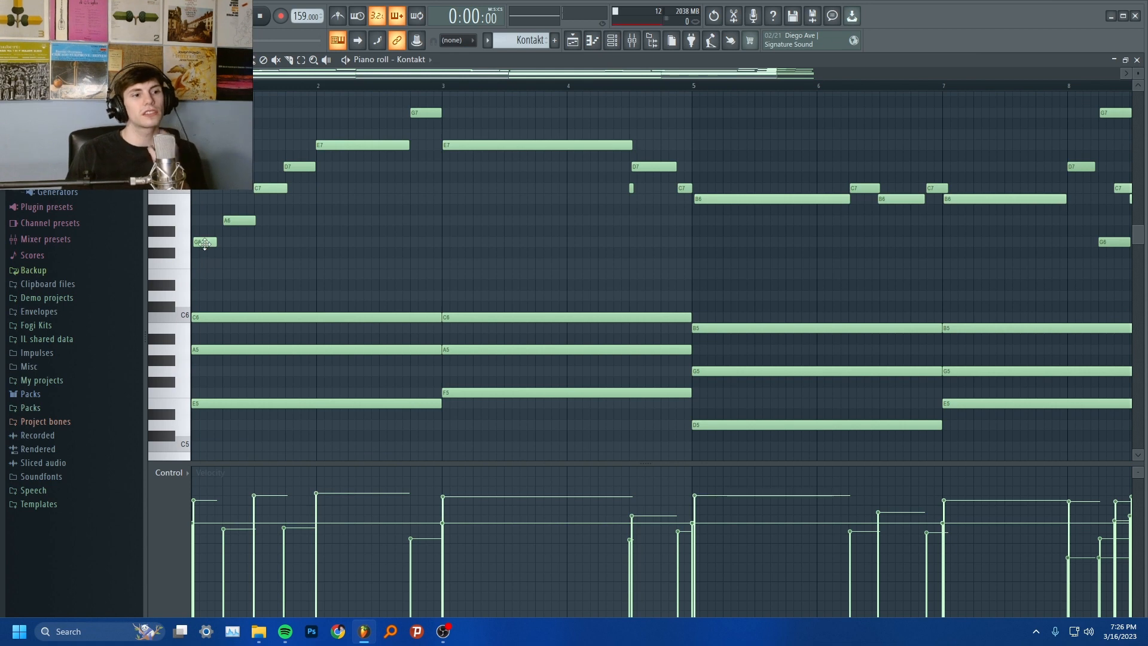
{"action": "left_click", "coordinate": [182, 353]}
{"action": "left_click", "coordinate": [183, 329]}
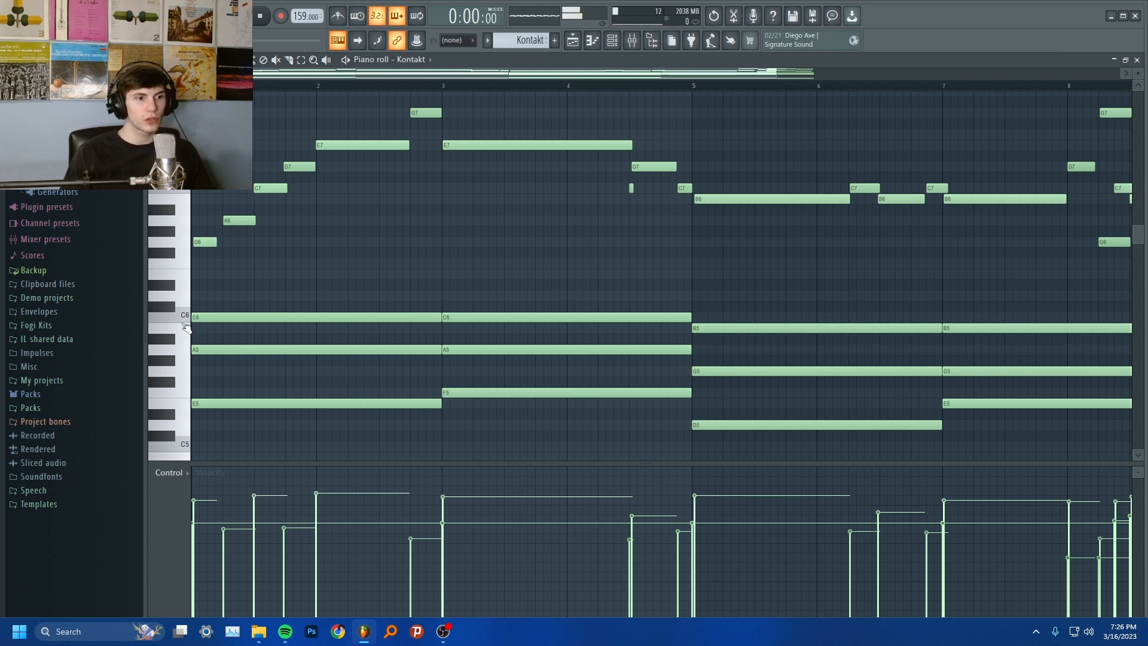
{"action": "left_click", "coordinate": [184, 317]}
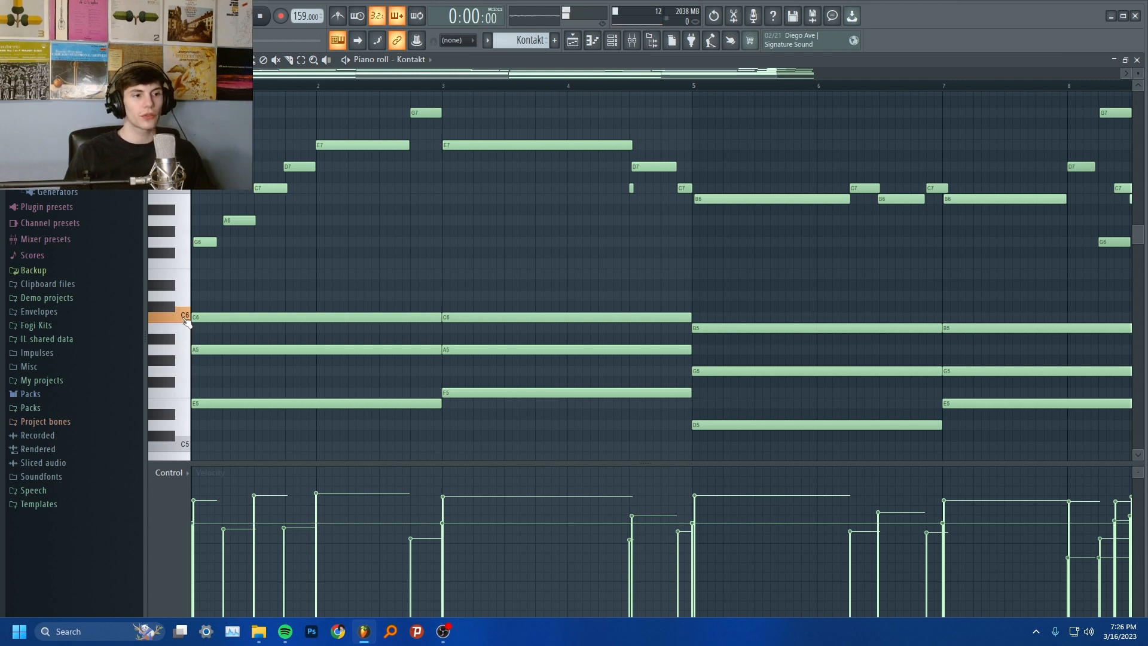
{"action": "left_click", "coordinate": [188, 269]}
{"action": "left_click", "coordinate": [187, 245]}
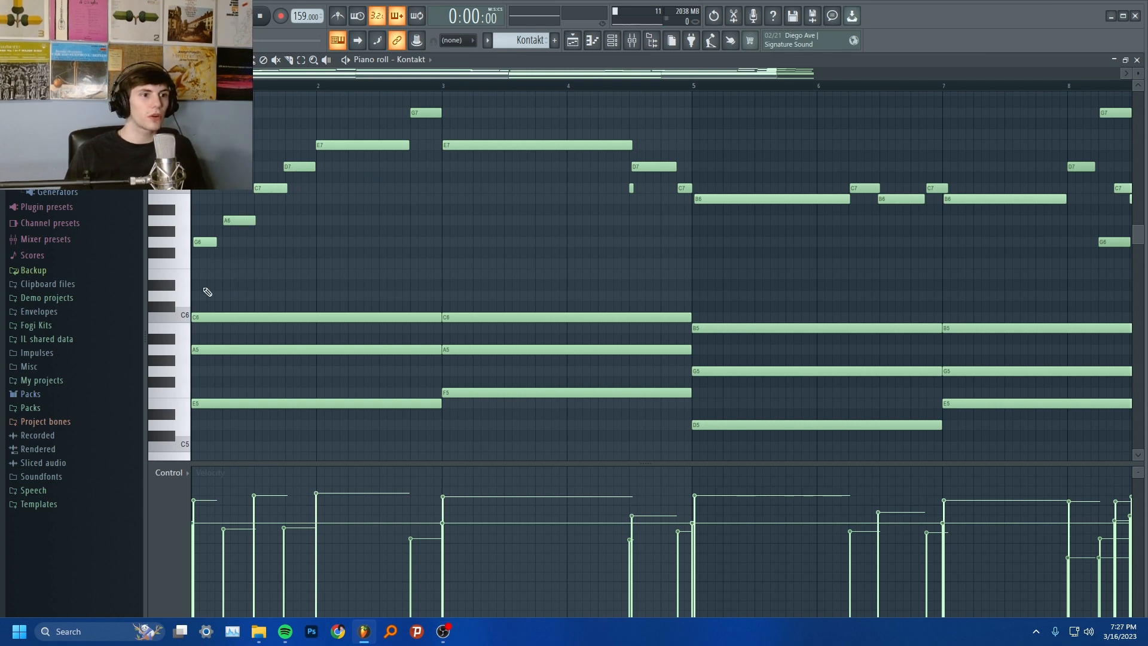
Examine the opening melody notes and play the melody over the first two chords, up to about bar 5
{"action": "scroll", "coordinate": [214, 264], "scroll_direction": "up", "scroll_amount": 3, "text": "ctrl"}
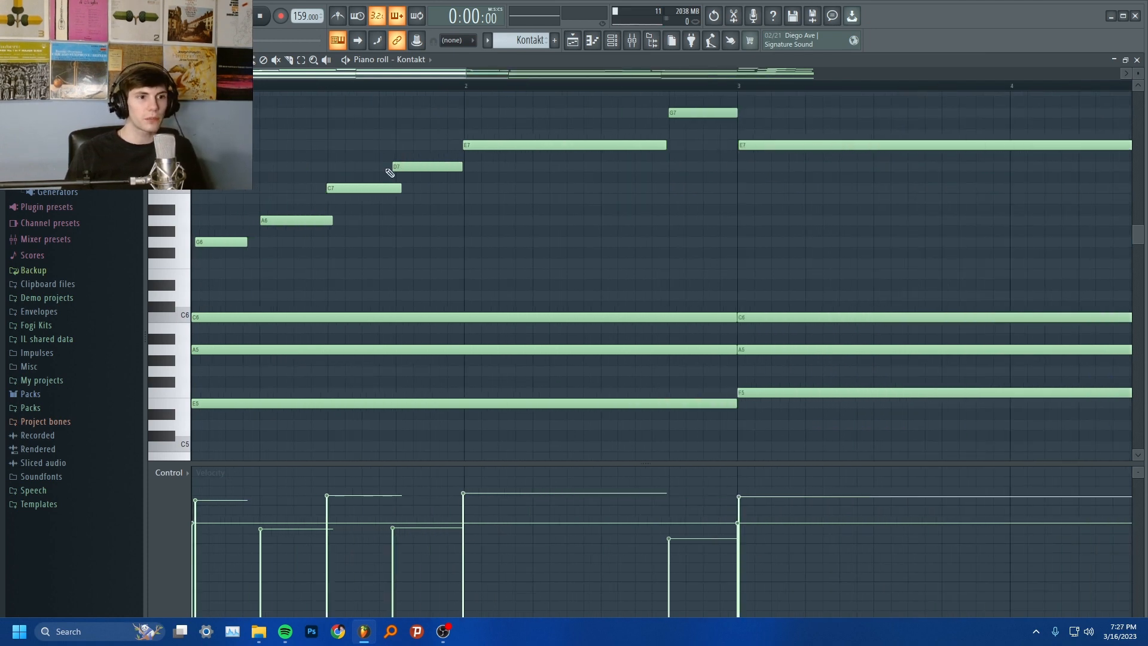
{"action": "scroll", "coordinate": [473, 202], "scroll_direction": "down", "scroll_amount": 2, "text": "ctrl"}
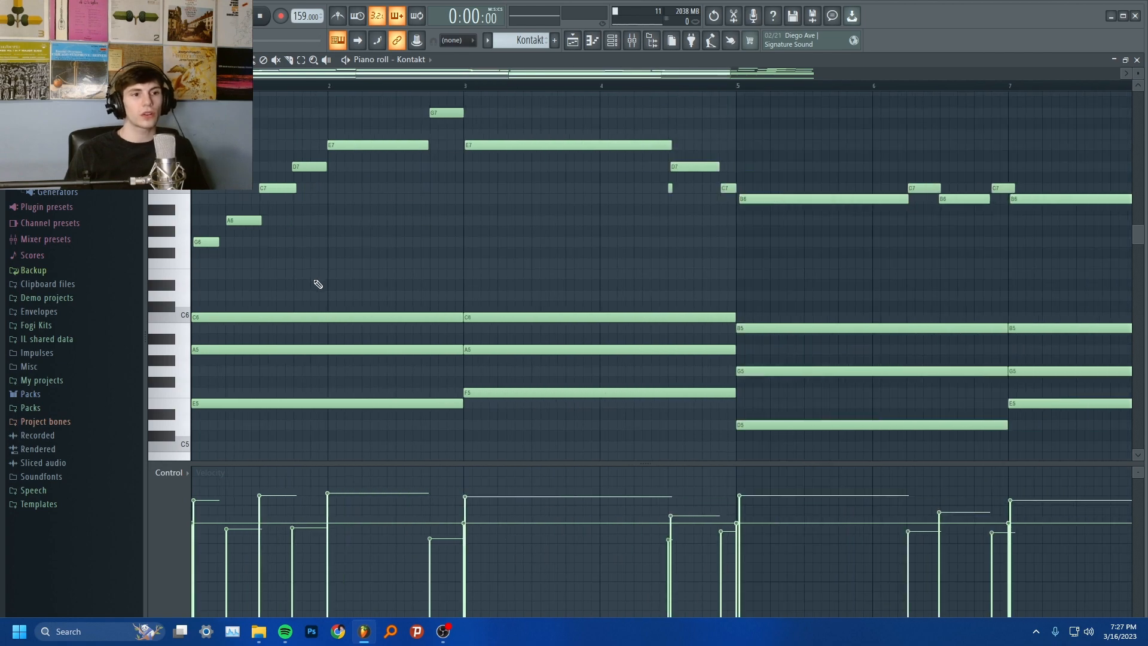
{"action": "scroll", "coordinate": [335, 299], "scroll_direction": "up", "scroll_amount": 1}
{"action": "scroll", "coordinate": [299, 326], "scroll_direction": "down", "scroll_amount": 1, "text": "ctrl"}
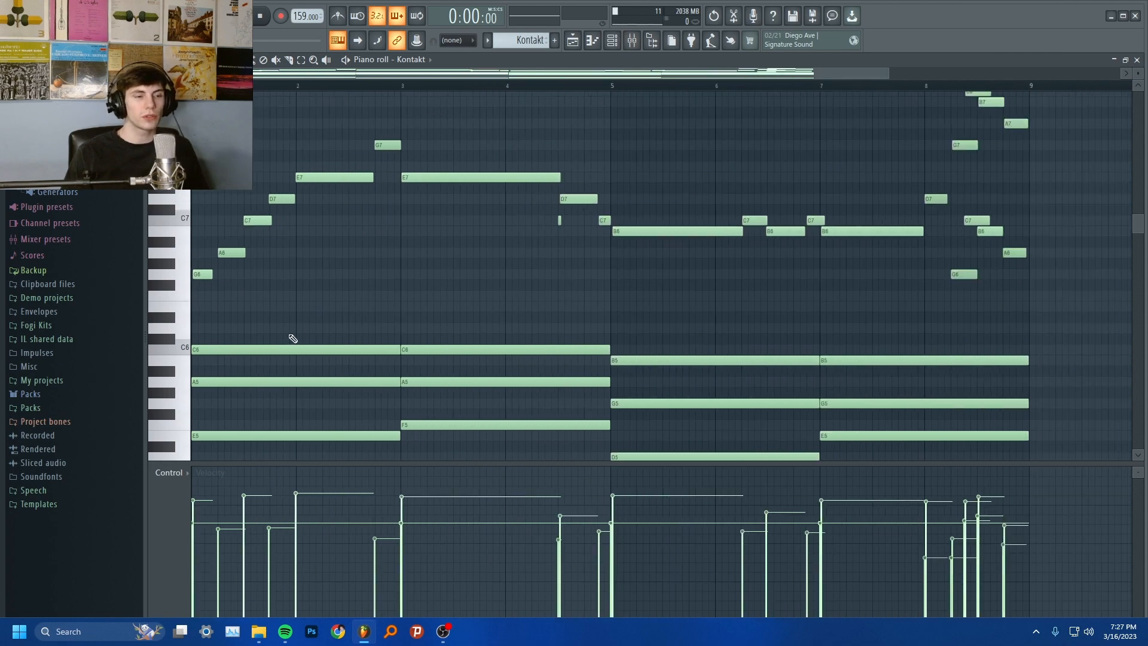
{"action": "key", "text": "space"}
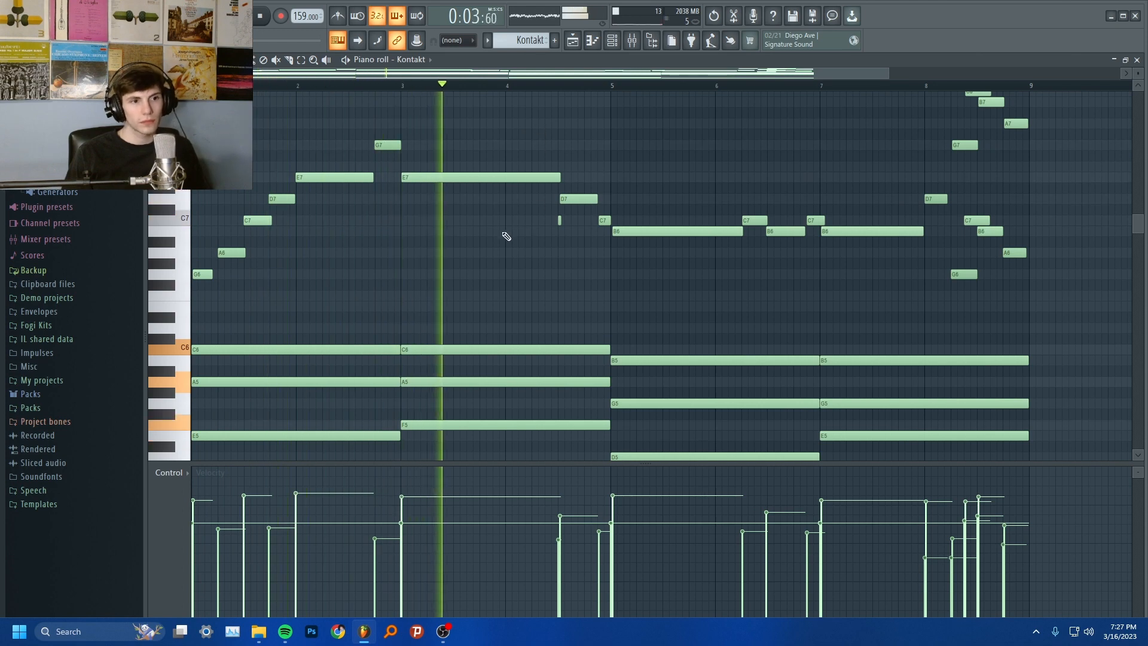
{"action": "key", "text": "space"}
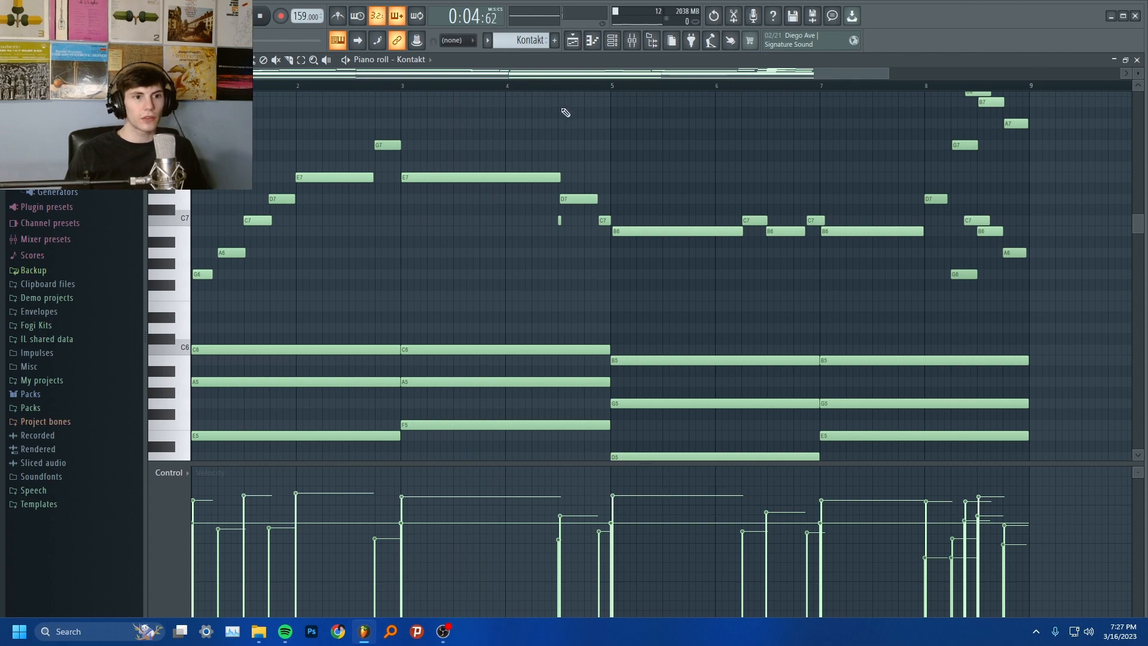
{"action": "key", "text": "space"}
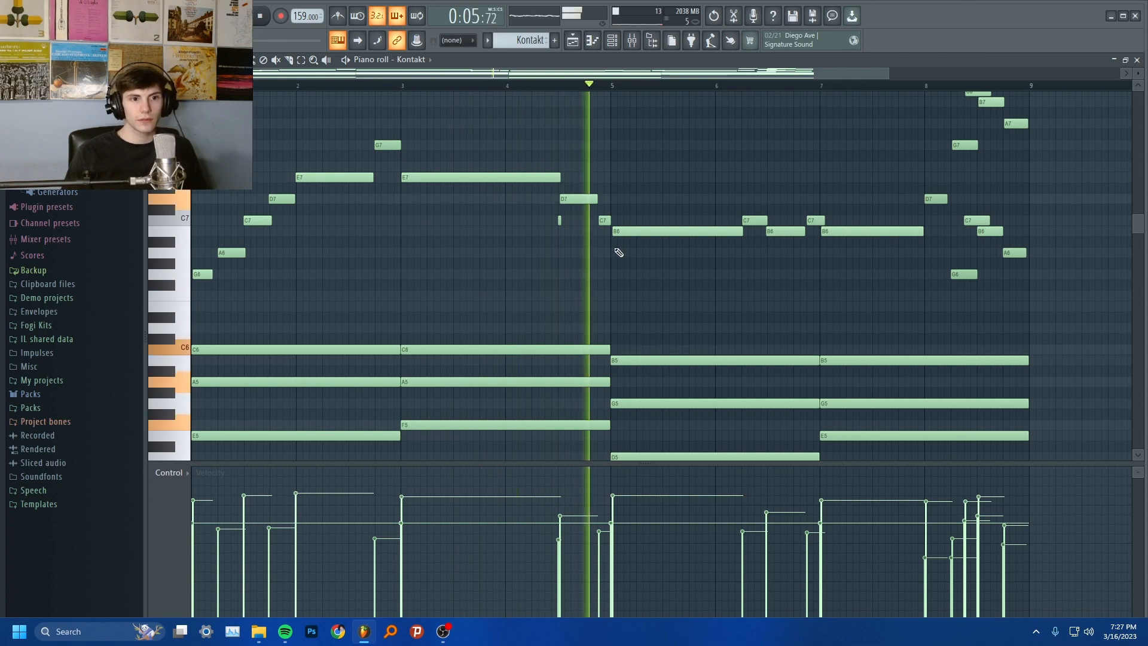
{"action": "key", "text": "space"}
Slightly lower the velocity of the very short C7 grace note in bar 4 and play that passage
{"action": "scroll", "coordinate": [579, 220], "scroll_direction": "up", "scroll_amount": 5, "text": "ctrl"}
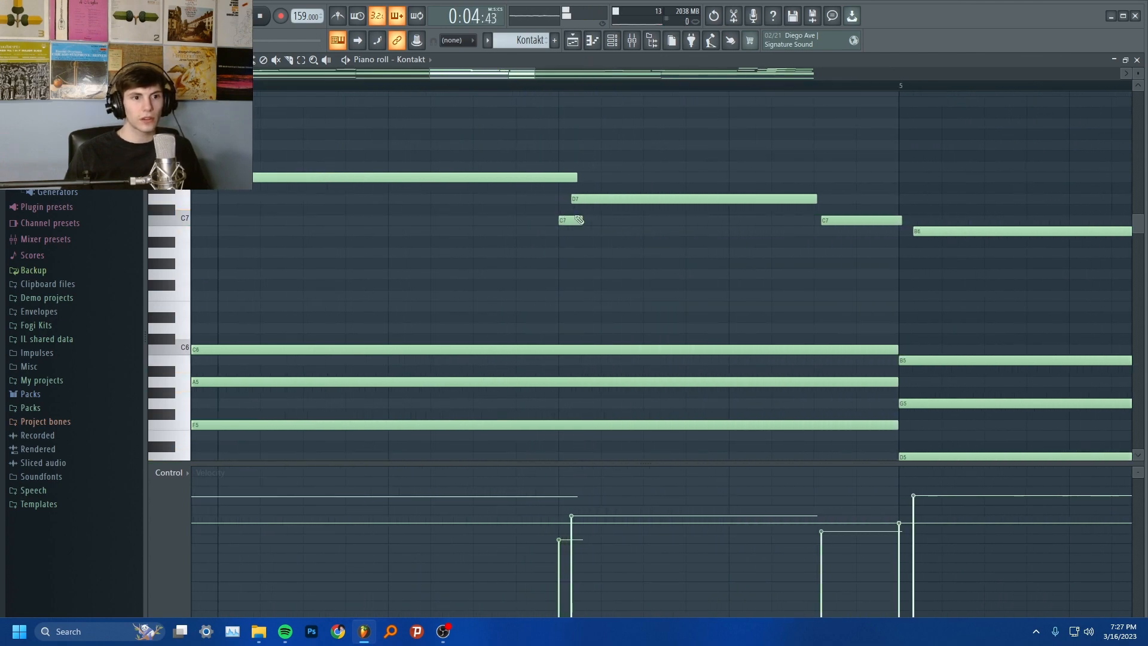
{"action": "left_click", "coordinate": [575, 221]}
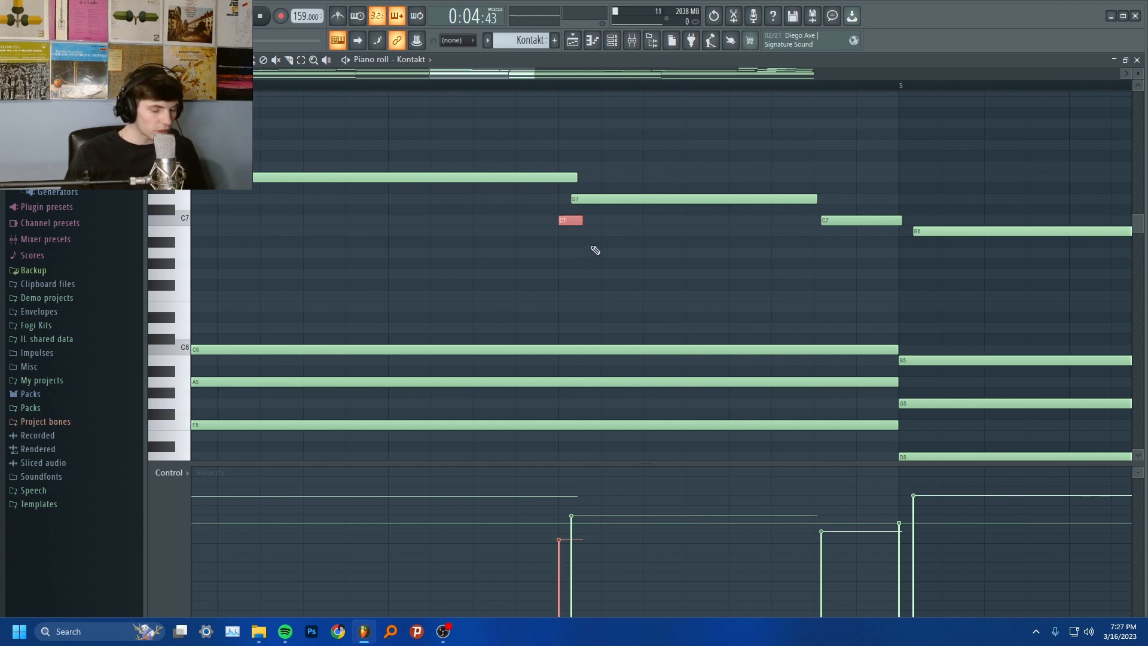
{"action": "left_click", "coordinate": [560, 88]}
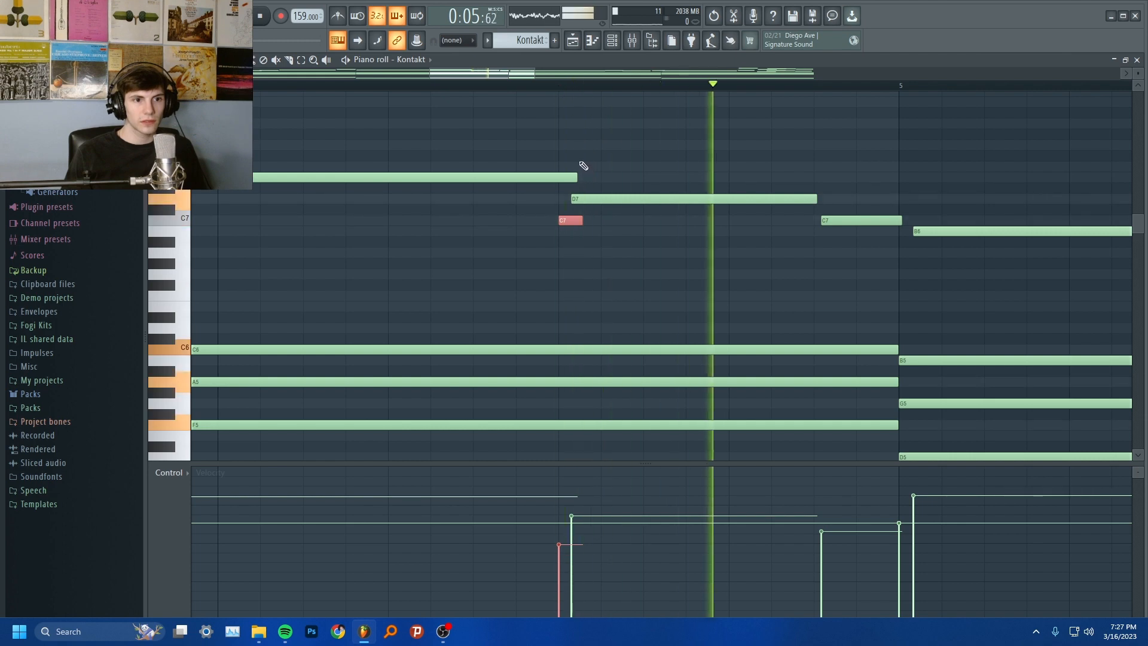
{"action": "left_click", "coordinate": [452, 90]}
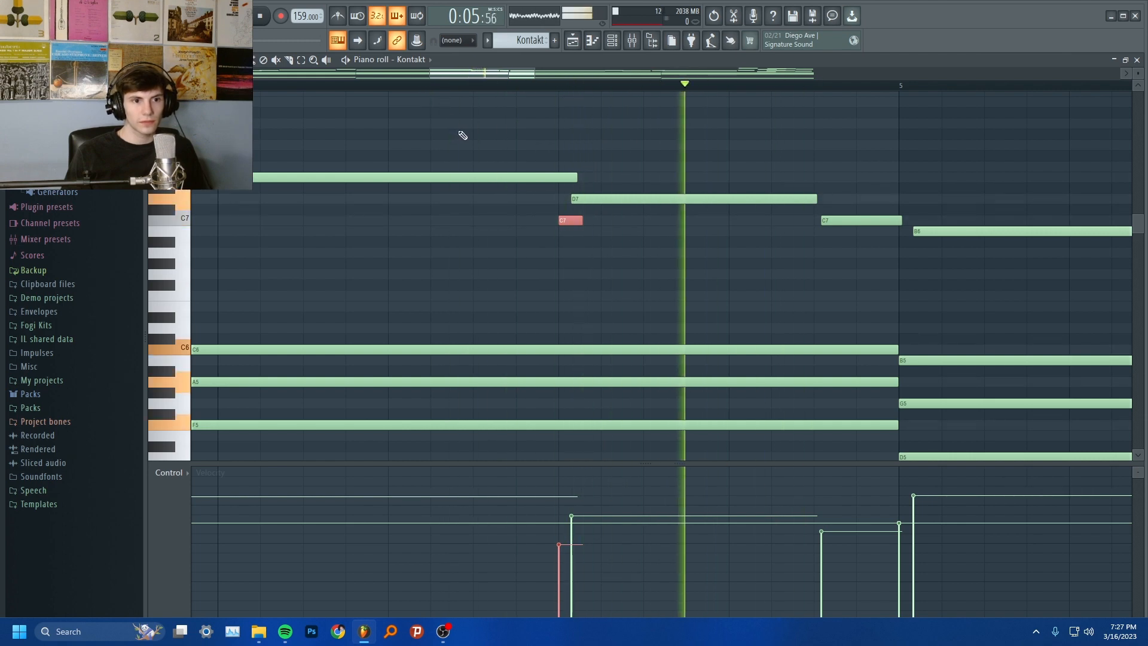
{"action": "scroll", "coordinate": [652, 268], "scroll_direction": "down", "scroll_amount": 3}
{"action": "key", "text": "space"}
{"action": "right_click", "coordinate": [576, 281]}
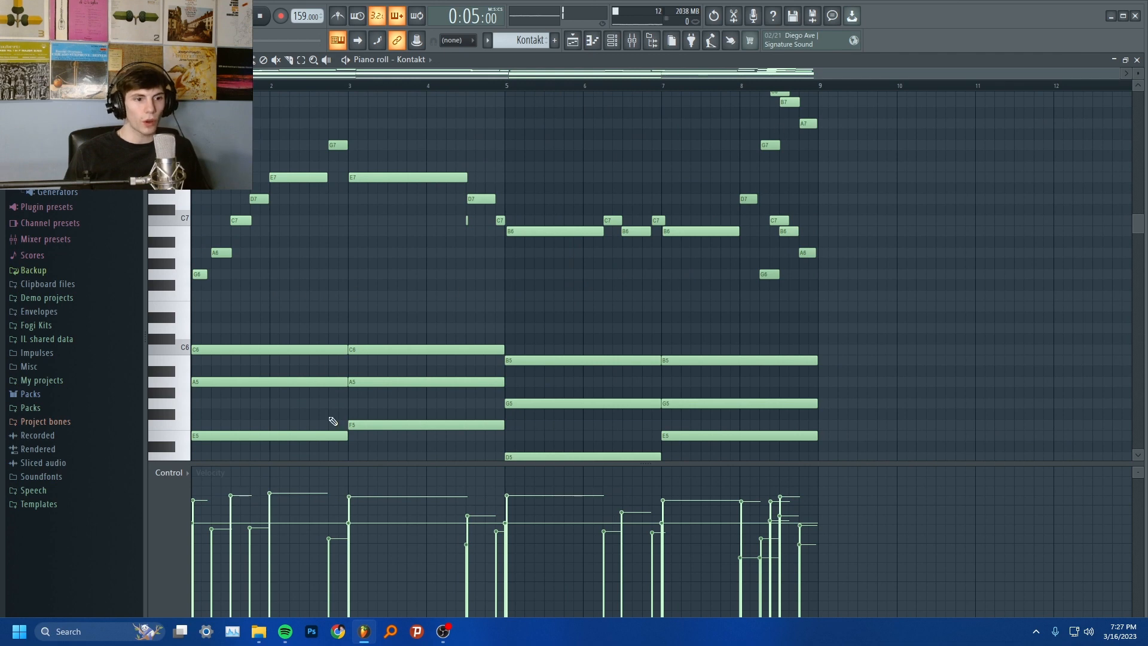
Select the melody's opening G6, C7 and E7 notes together, and clear the selection
{"action": "left_click_drag", "start_coordinate": [209, 276], "coordinate": [200, 275]}
{"action": "left_click", "coordinate": [239, 220], "text": "ctrl+shift"}
{"action": "left_click", "coordinate": [293, 178], "text": "ctrl+shift"}
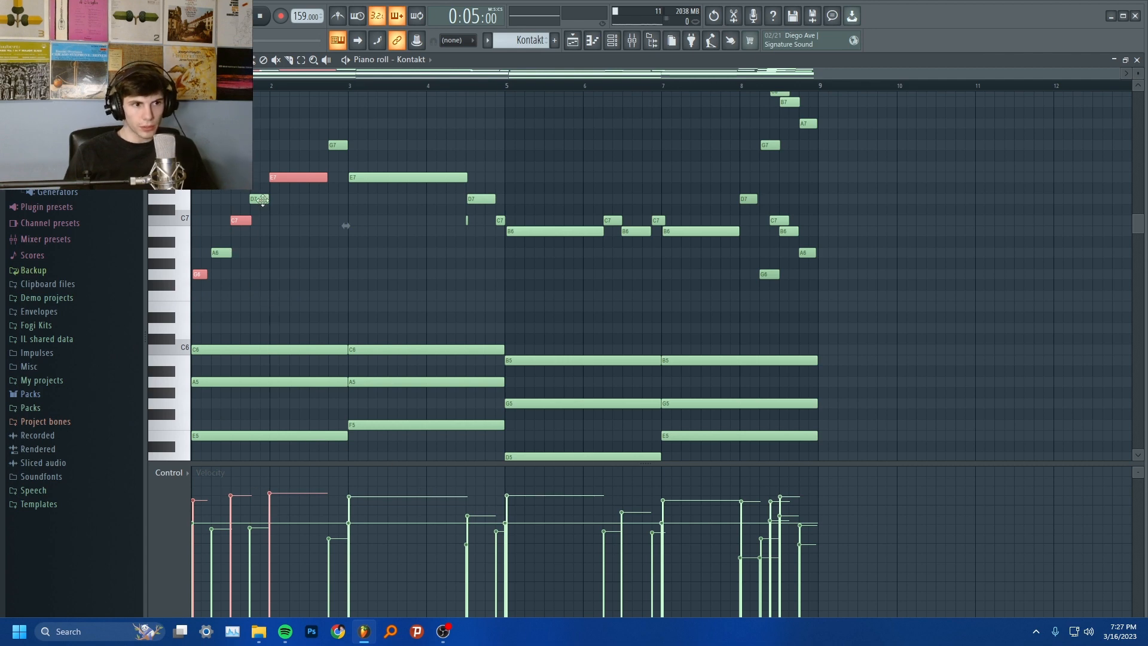
{"action": "right_click", "coordinate": [301, 289]}
Play the pattern through to the closing melody run in bar 8
{"action": "key", "text": "space"}
{"action": "key", "text": "space"}
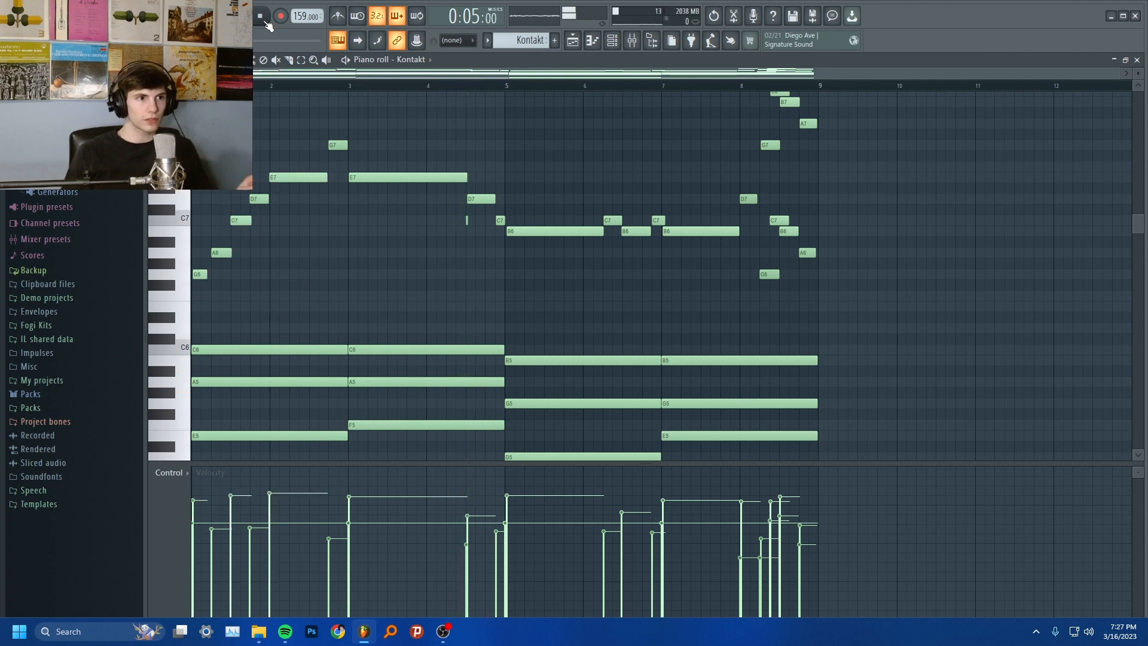
{"action": "key", "text": "space"}
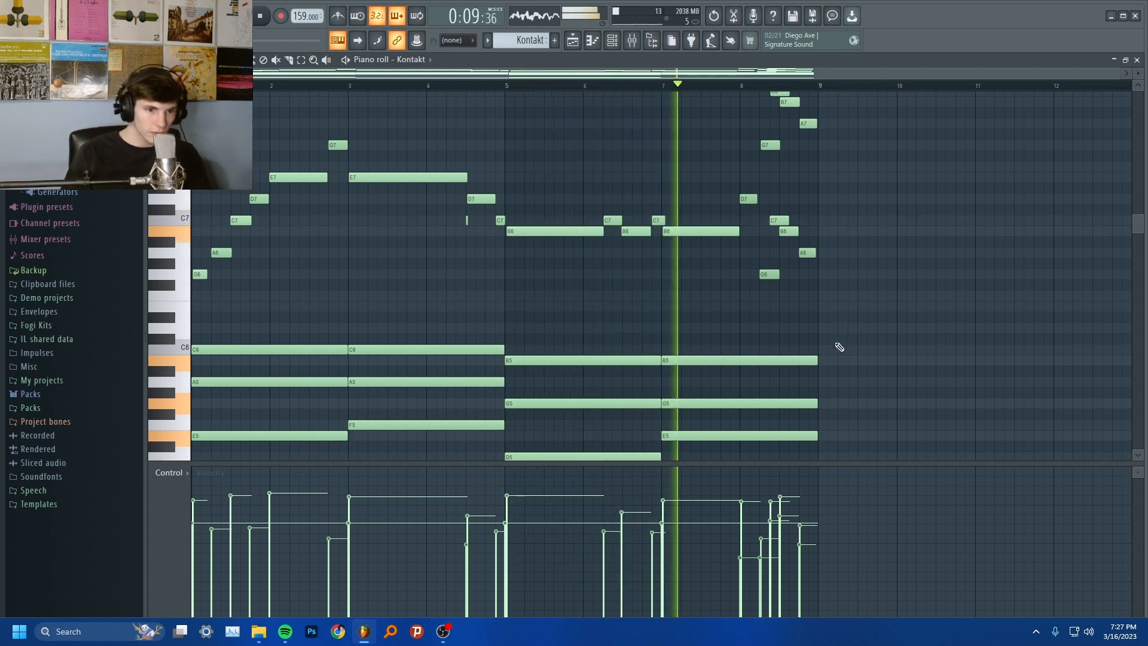
{"action": "scroll", "coordinate": [837, 337], "scroll_direction": "up", "scroll_amount": 2}
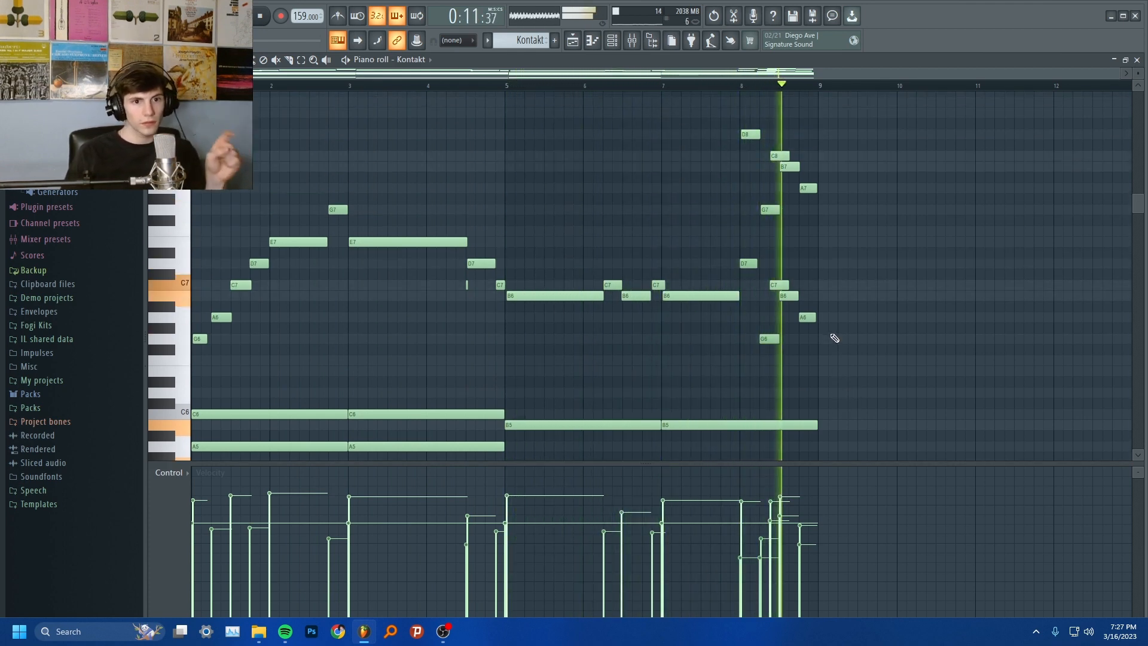
Play the middle melody section from bar 5 over the held chords into bar 6
{"action": "key", "text": "space"}
{"action": "scroll", "coordinate": [540, 298], "scroll_direction": "down", "scroll_amount": 2}
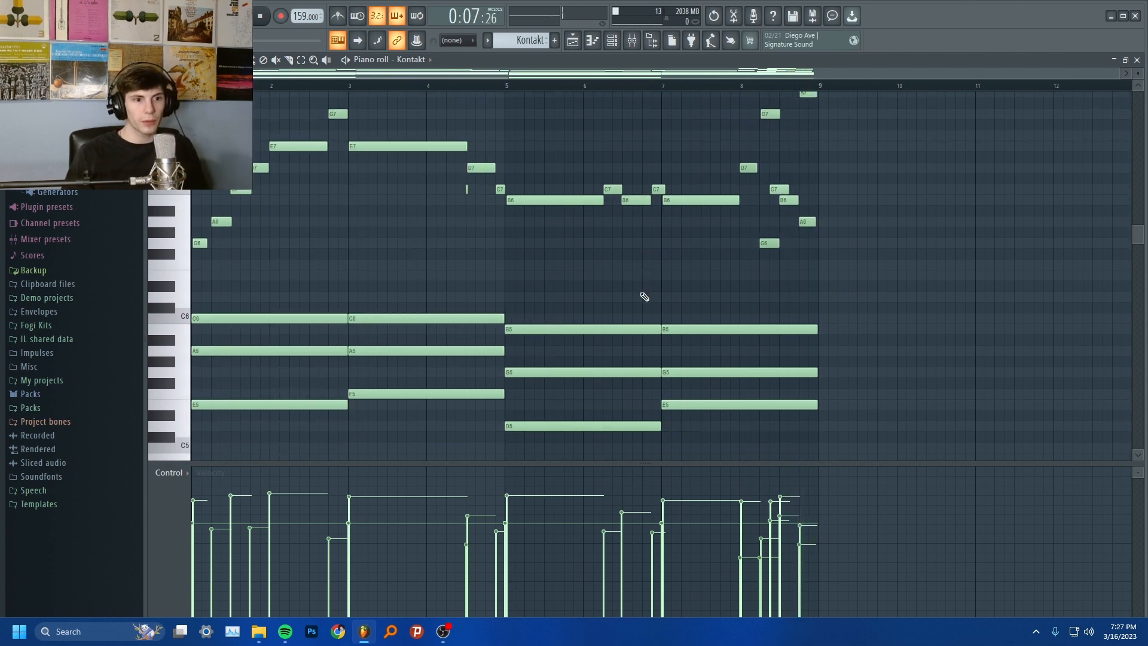
{"action": "key", "text": "space"}
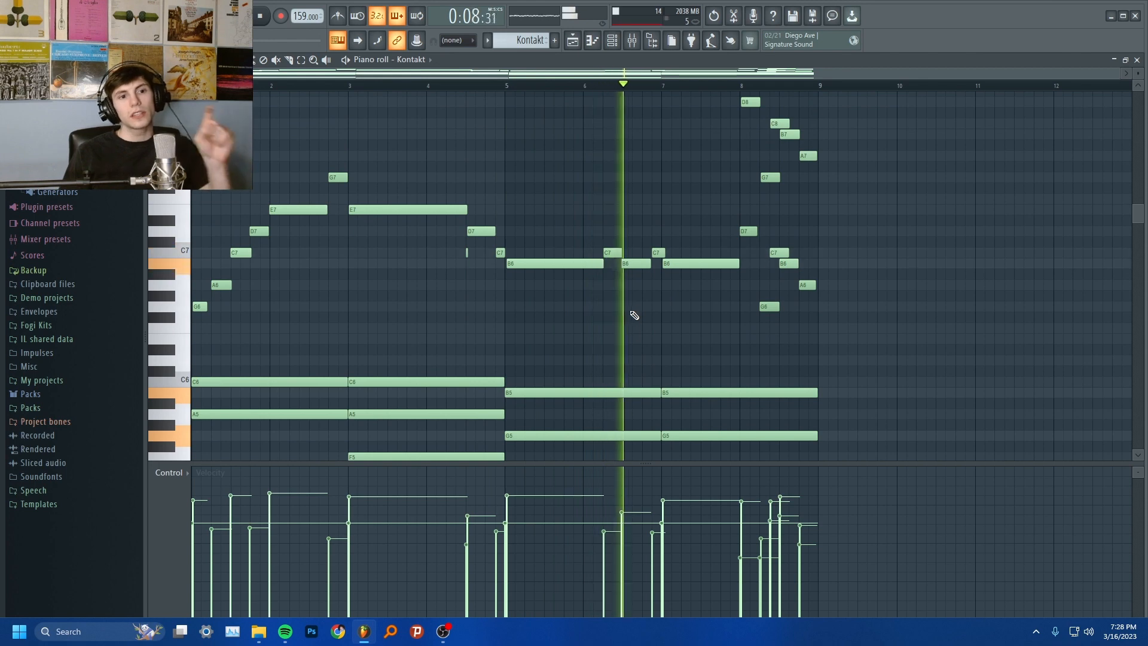
{"action": "key", "text": "space"}
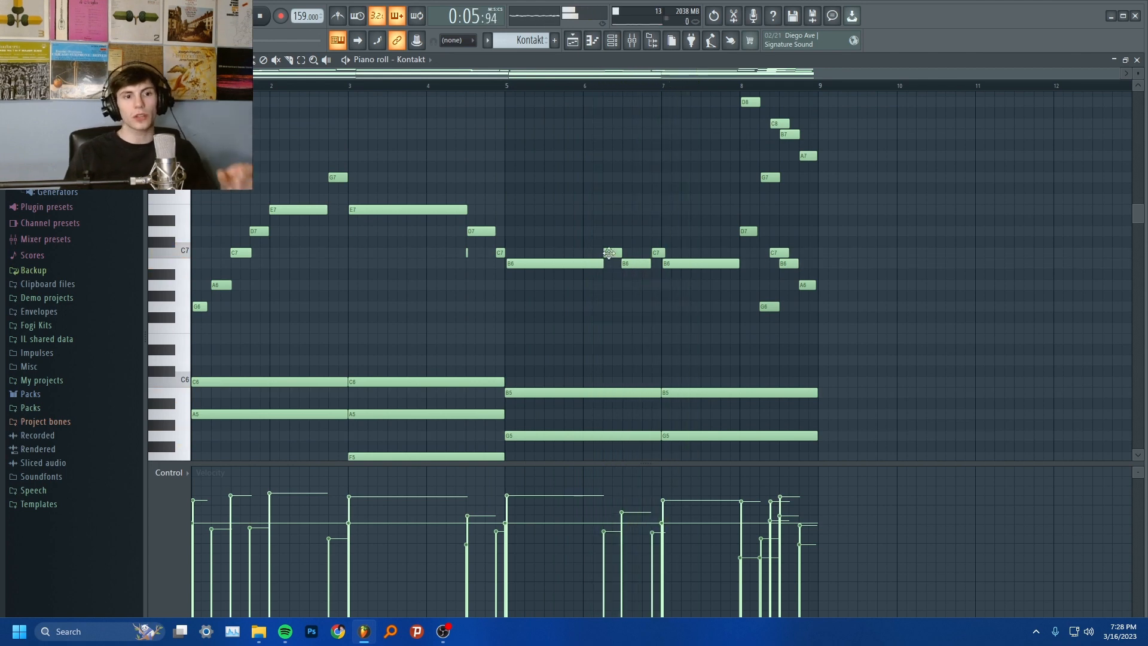
{"action": "scroll", "coordinate": [739, 280], "scroll_direction": "up", "scroll_amount": 1}
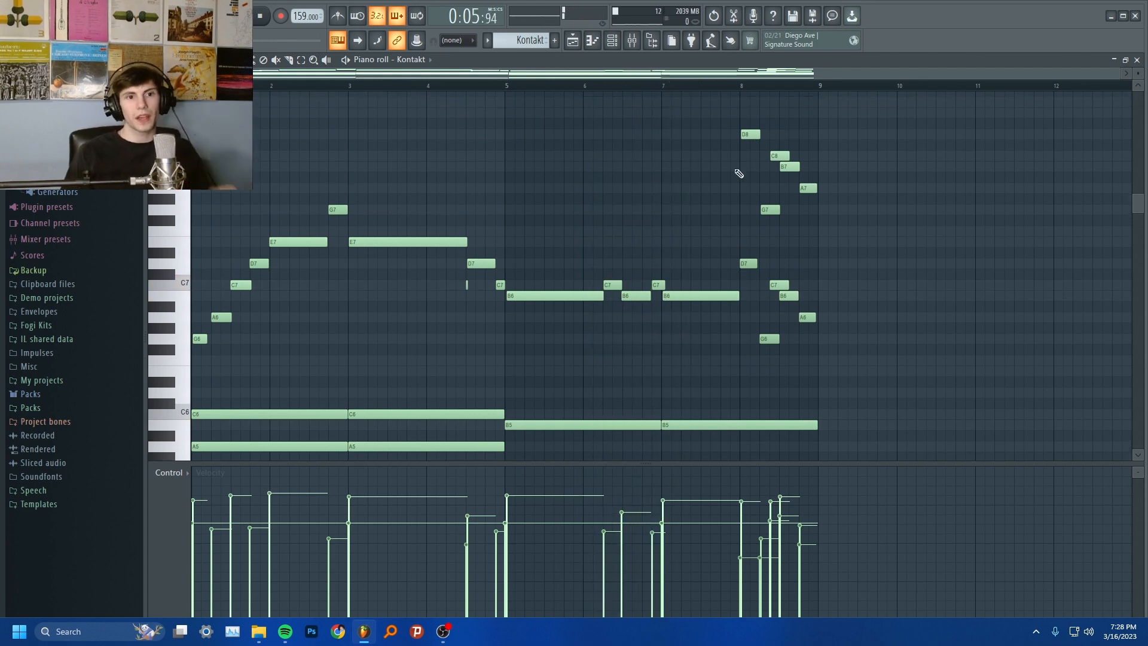
Select the upper-octave notes D8, G7, C8, B7 and A7 of the closing melody run in bar 8
{"action": "scroll", "coordinate": [827, 259], "scroll_direction": "up", "scroll_amount": 1}
{"action": "left_click_drag", "start_coordinate": [744, 281], "coordinate": [1012, 248]}
{"action": "key", "text": "Delete"}
{"action": "scroll", "coordinate": [749, 290], "scroll_direction": "up", "scroll_amount": 5}
{"action": "scroll", "coordinate": [873, 257], "scroll_direction": "up", "scroll_amount": 3}
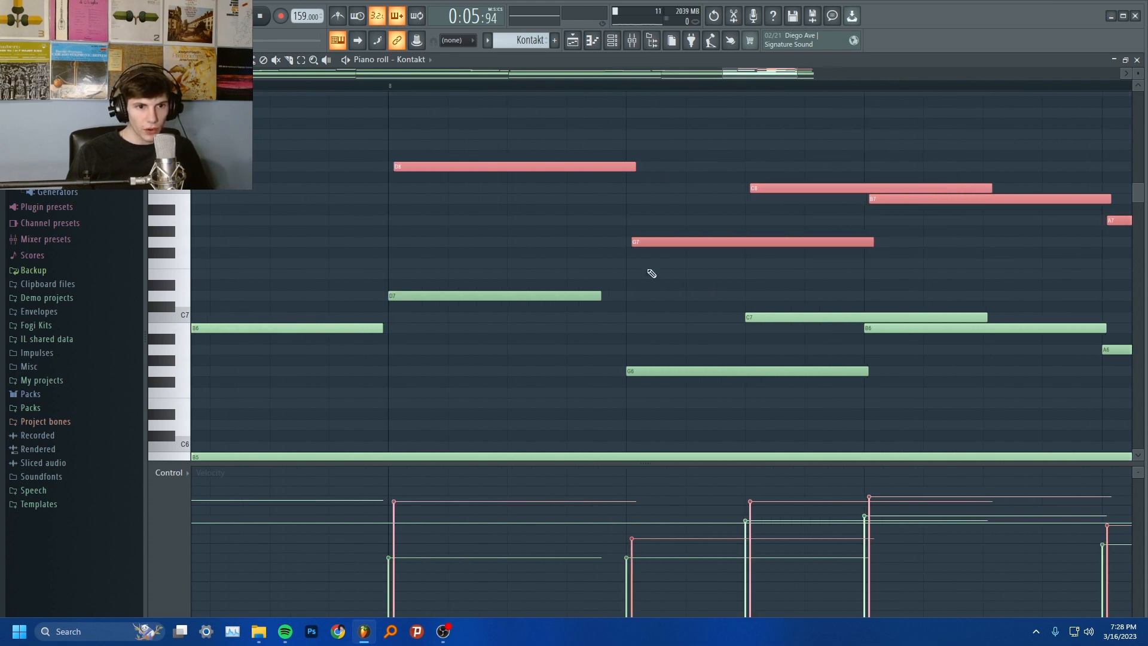
{"action": "scroll", "coordinate": [628, 274], "scroll_direction": "down", "scroll_amount": 3}
{"action": "scroll", "coordinate": [550, 234], "scroll_direction": "up", "scroll_amount": 3}
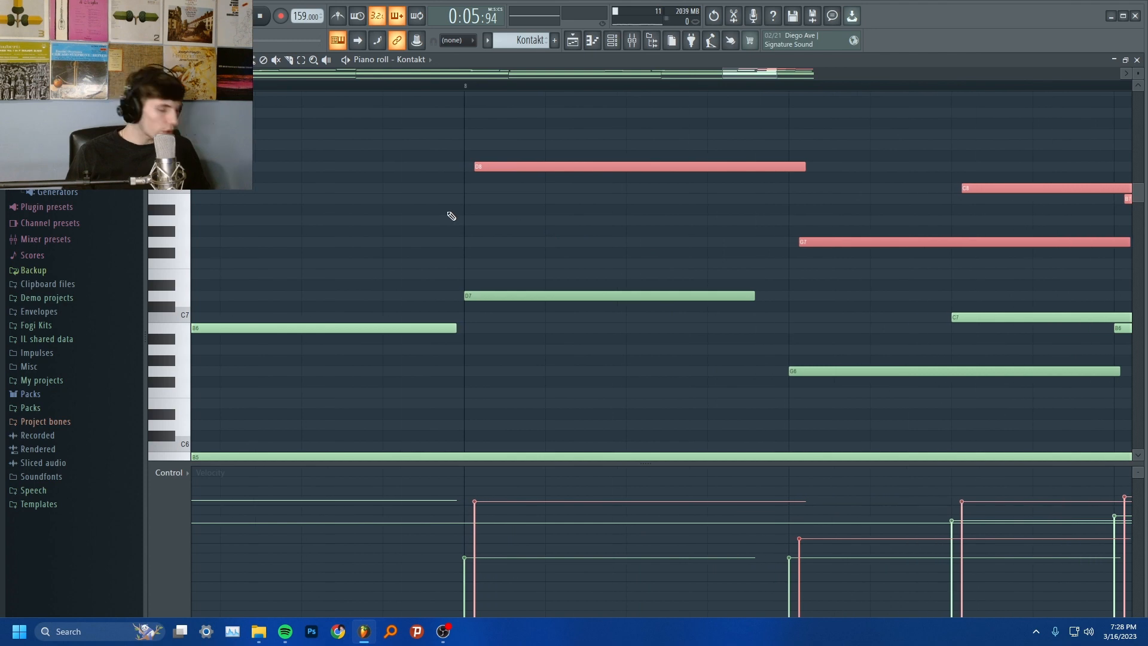
Try quantizing the selected upper-octave notes, undo it, and test nudging their start times slightly
{"action": "key", "text": "ctrl+q"}
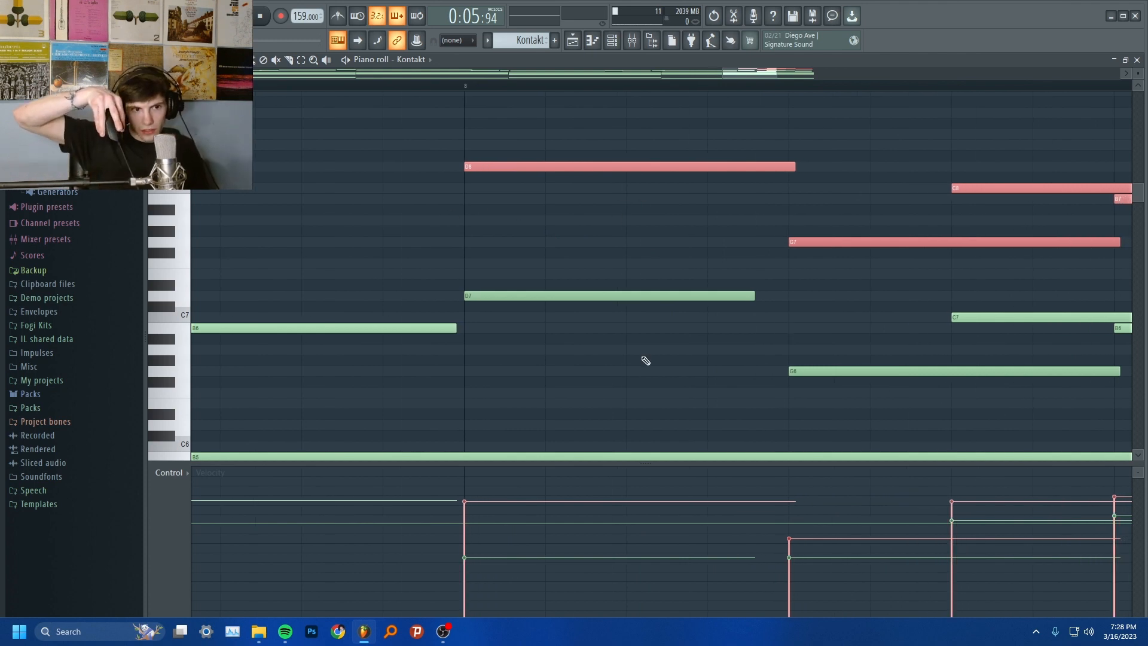
{"action": "key", "text": "ctrl+z"}
{"action": "key", "text": "shift+Right"}
{"action": "key", "text": "shift+Right"}
{"action": "key", "text": "shift+Left"}
{"action": "key", "text": "shift+Right"}
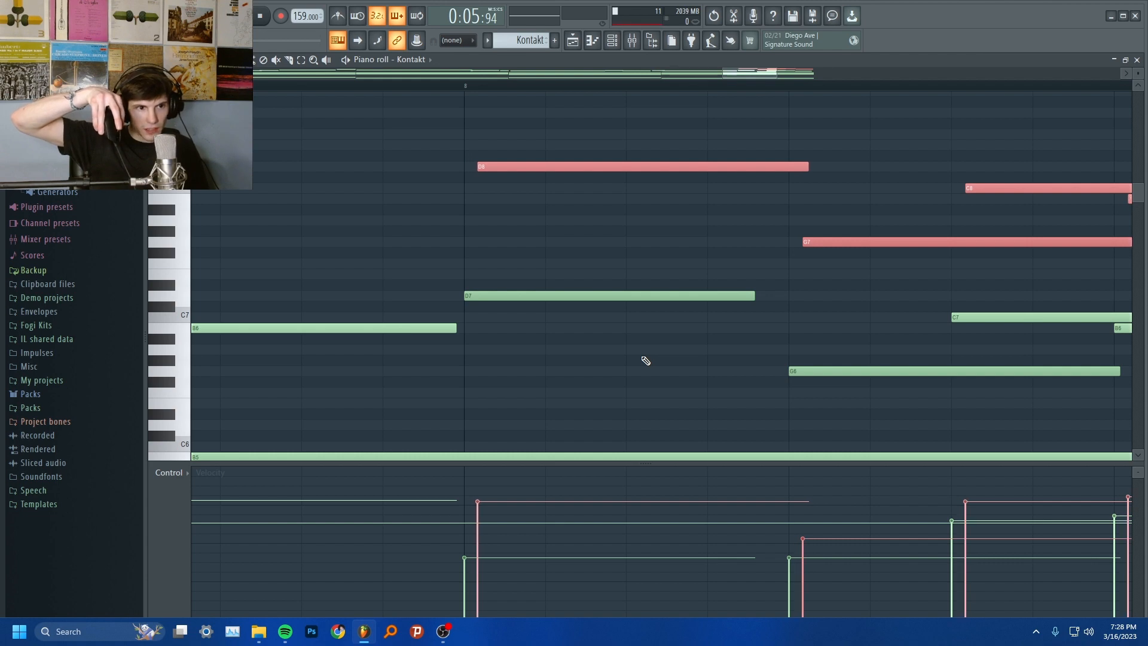
{"action": "key", "text": "shift+Left"}
Place the playhead at the start of bar 8, sound single piano notes and play the closing run
{"action": "left_click", "coordinate": [465, 90]}
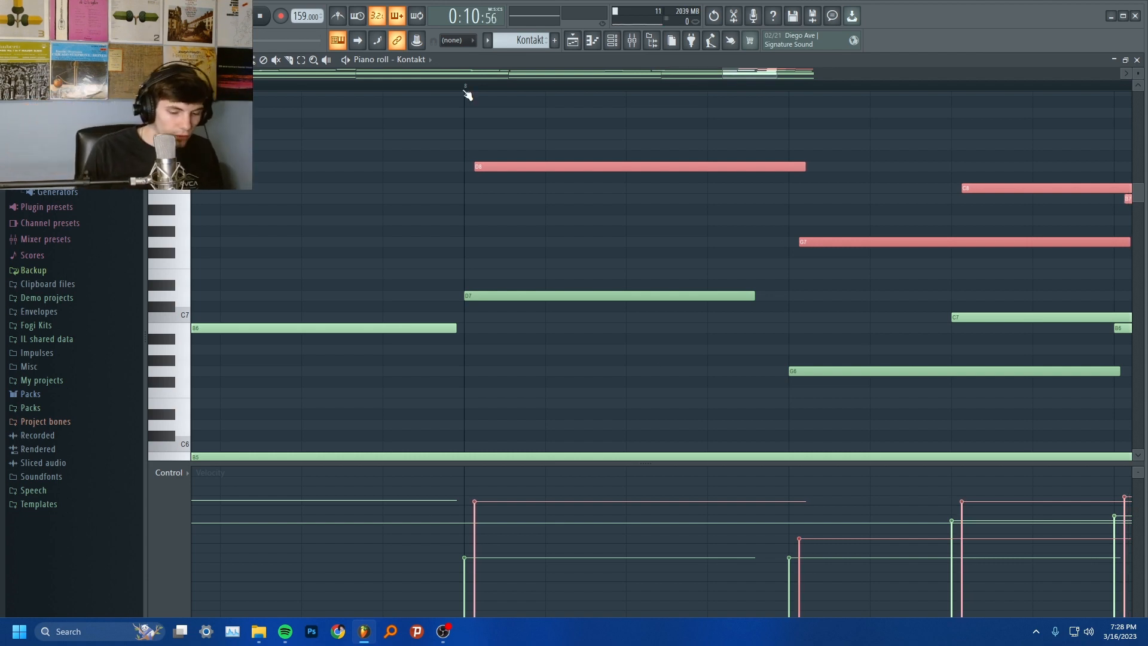
{"action": "key", "text": "w"}
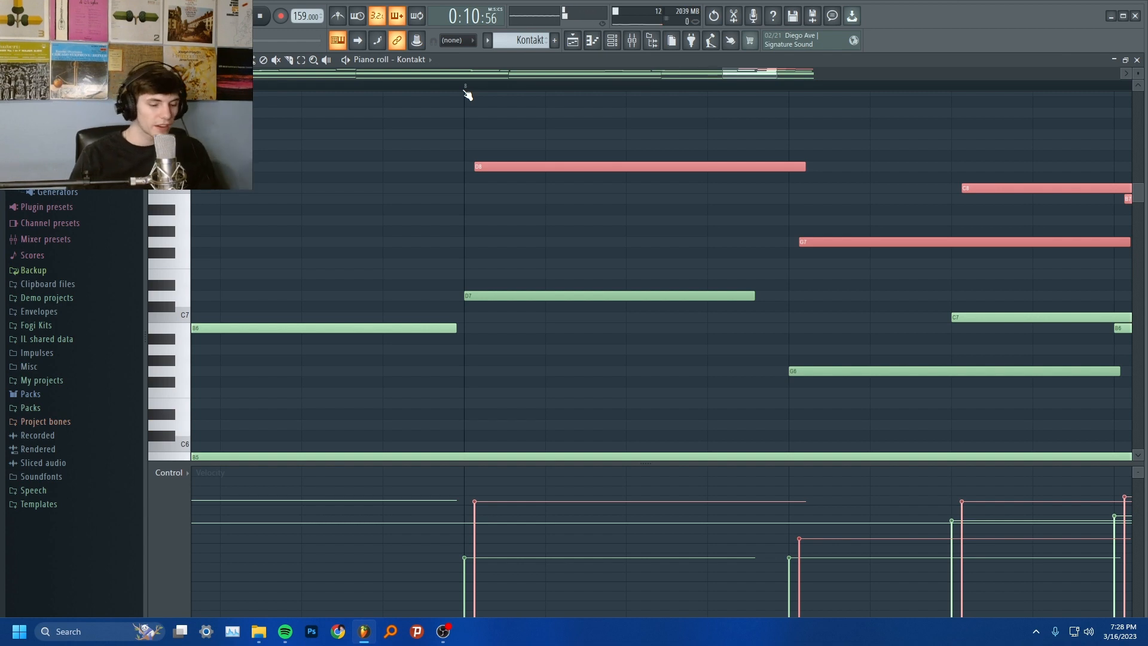
{"action": "key", "text": "w"}
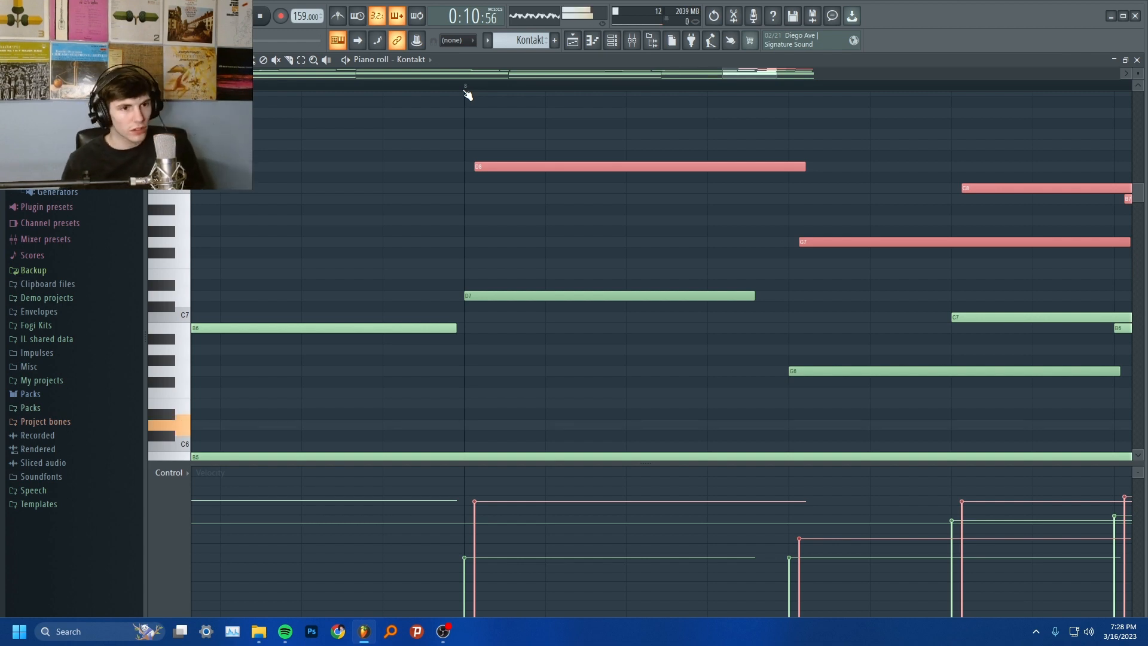
{"action": "key", "text": "w"}
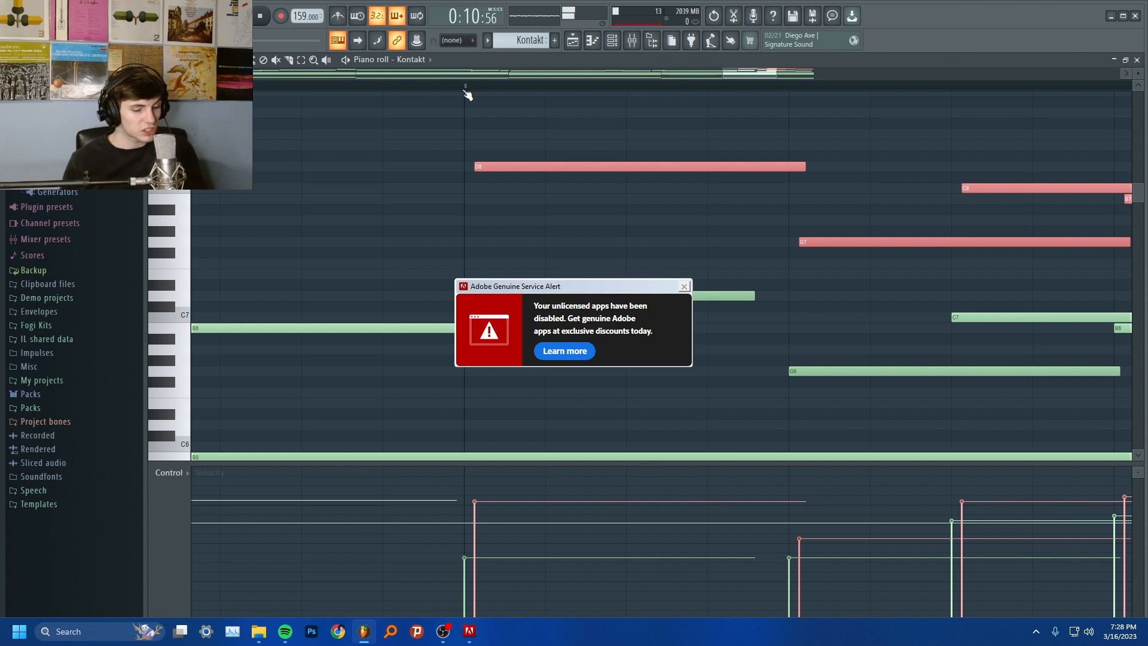
{"action": "scroll", "coordinate": [661, 94], "scroll_direction": "down", "scroll_amount": 4}
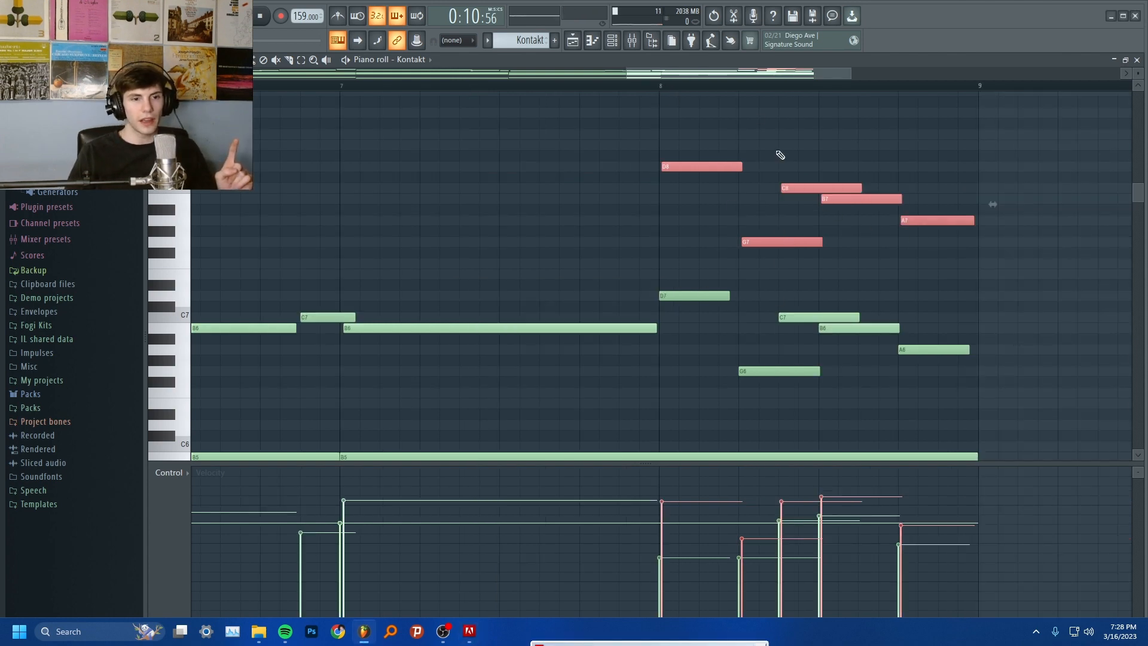
{"action": "key", "text": "space"}
{"action": "key", "text": "space"}
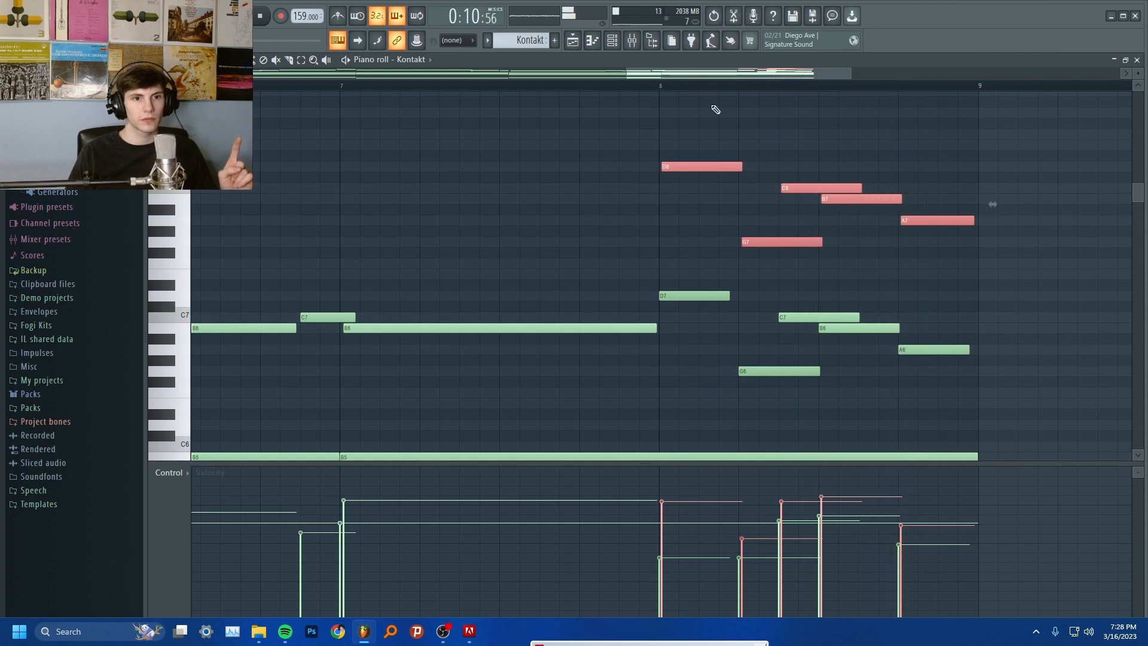
Solo the flute phrase on Track 2 in the playlist and set the time selection to bars 9 to 17
{"action": "key", "text": "F5"}
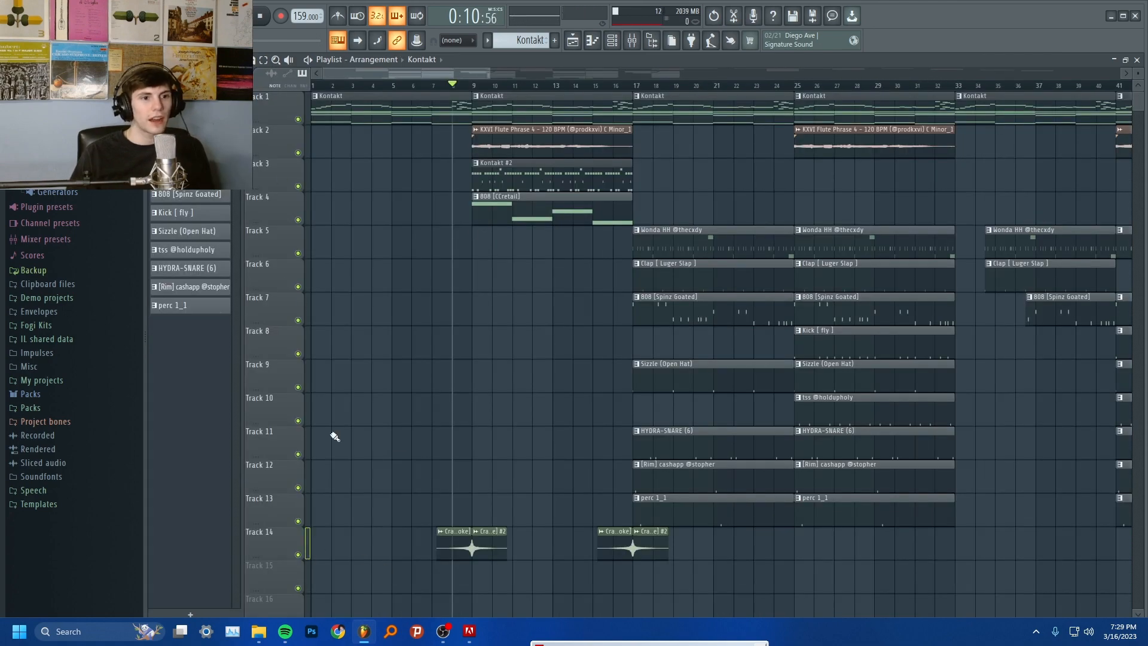
{"action": "left_click", "coordinate": [297, 554]}
{"action": "right_click", "coordinate": [298, 153]}
{"action": "scroll", "coordinate": [540, 137], "scroll_direction": "up", "scroll_amount": 2}
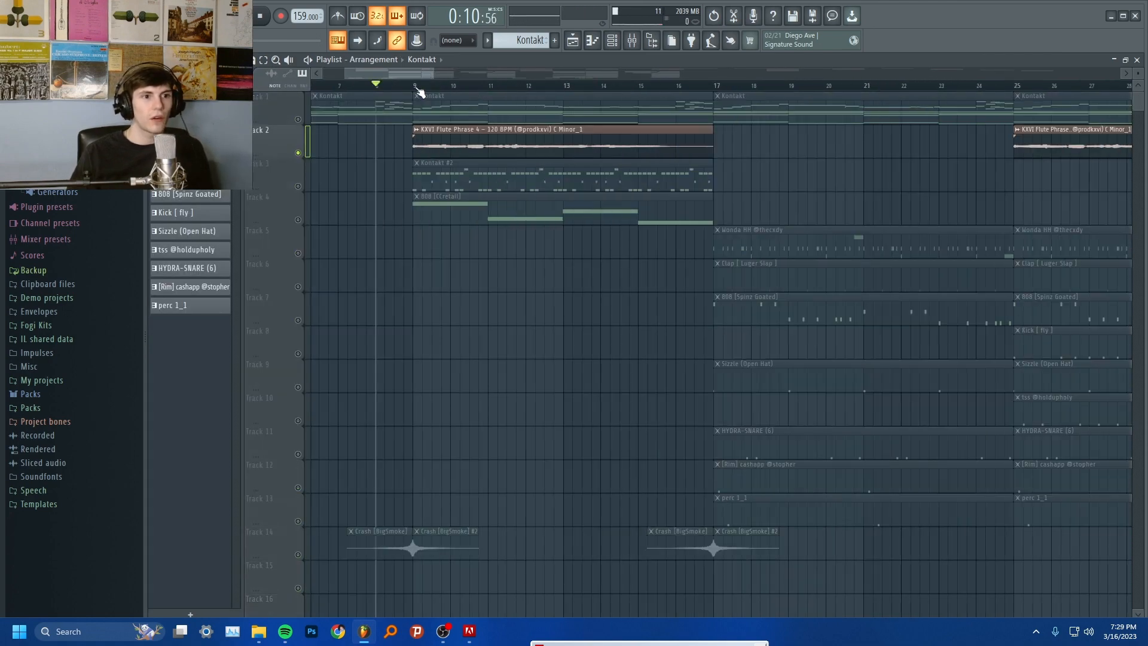
{"action": "left_click_drag", "start_coordinate": [418, 87], "coordinate": [777, 113]}
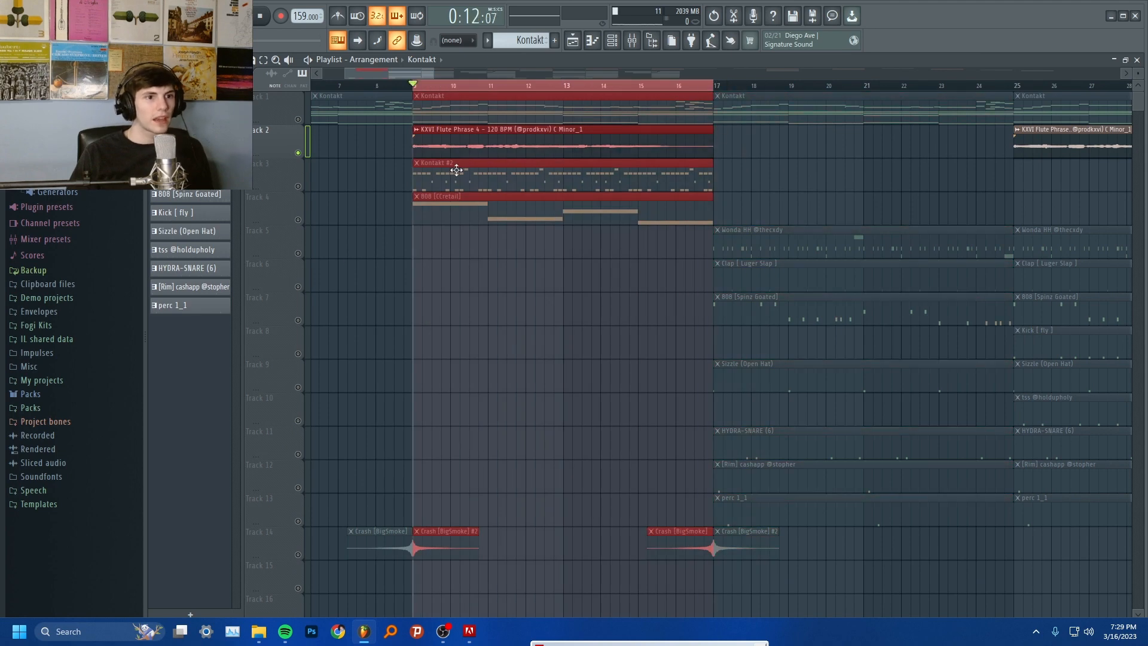
Browse the packs to KXVI - Flute Phrases Vol. 1 and expand its 120 BPM C Minor folder
{"action": "left_click", "coordinate": [46, 408]}
{"action": "scroll", "coordinate": [56, 415], "scroll_direction": "down", "scroll_amount": 10}
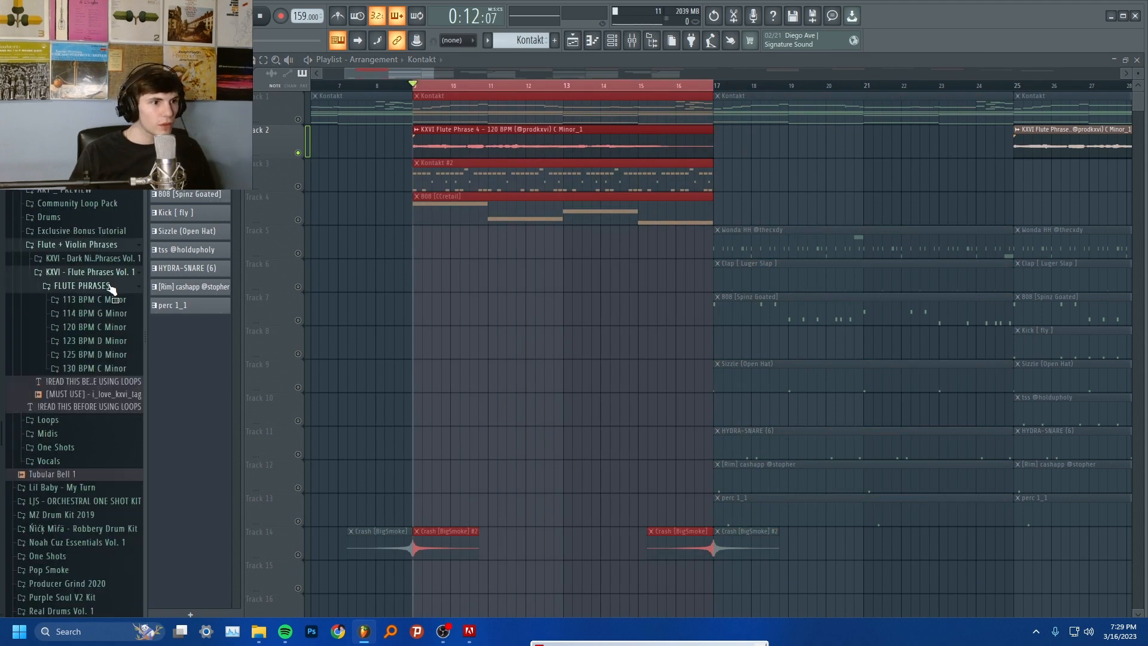
{"action": "scroll", "coordinate": [113, 289], "scroll_direction": "down", "scroll_amount": 2}
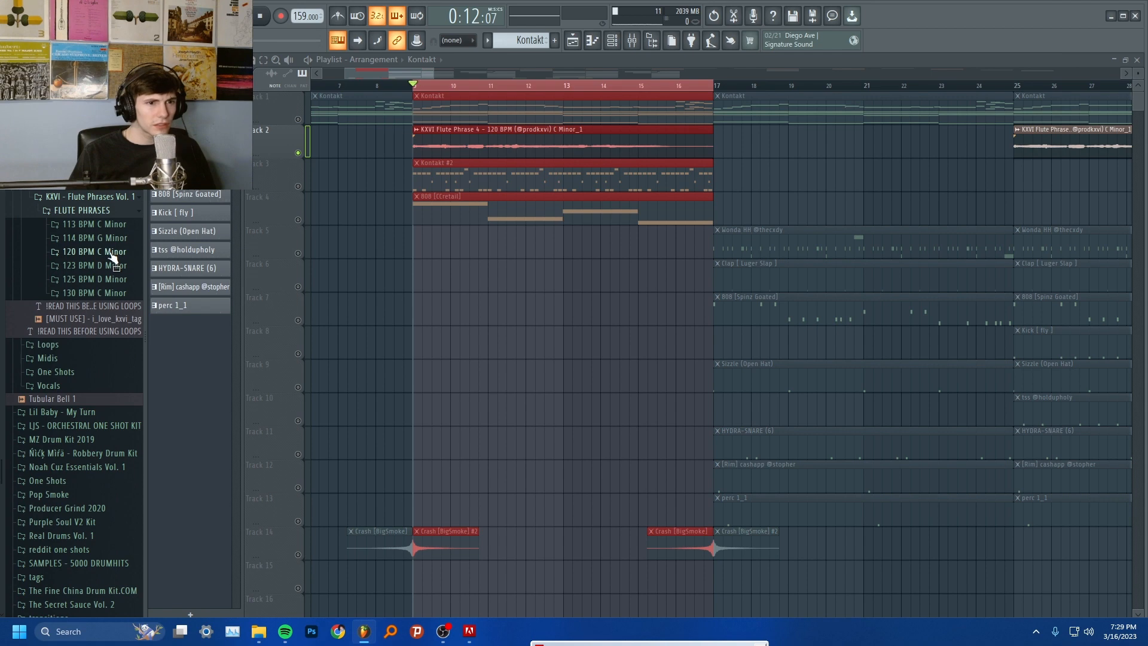
{"action": "left_click", "coordinate": [118, 254]}
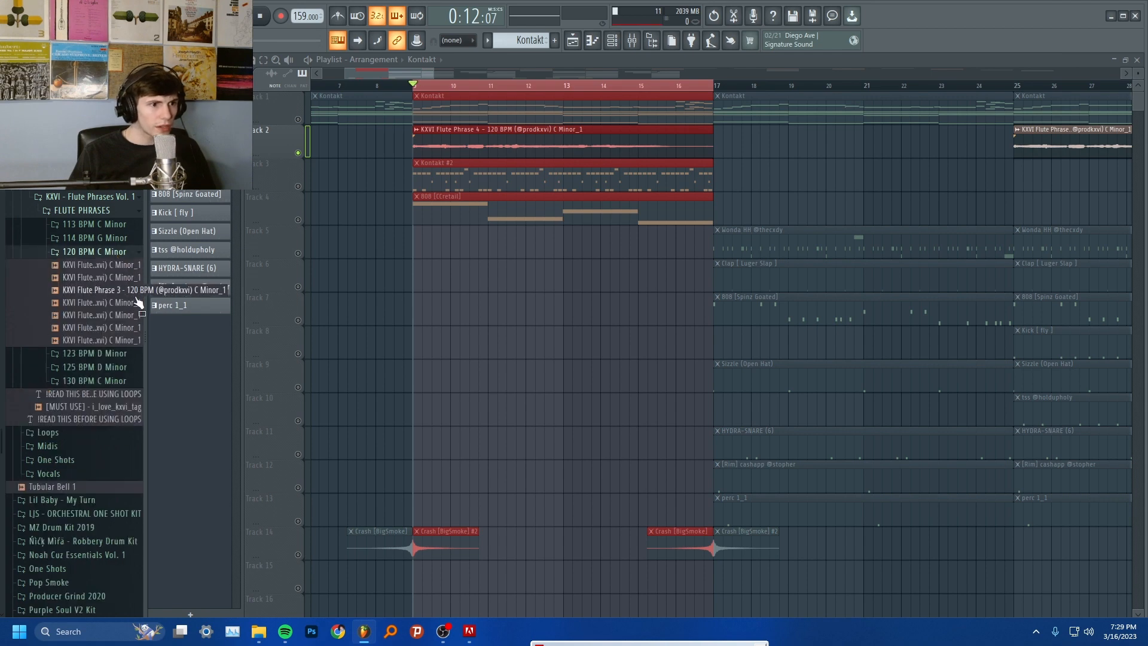
Reset the flute clip's time stretching, stretch it back to span bars 9 to 17 in Stretch mode, and close its settings
{"action": "double_click", "coordinate": [553, 139]}
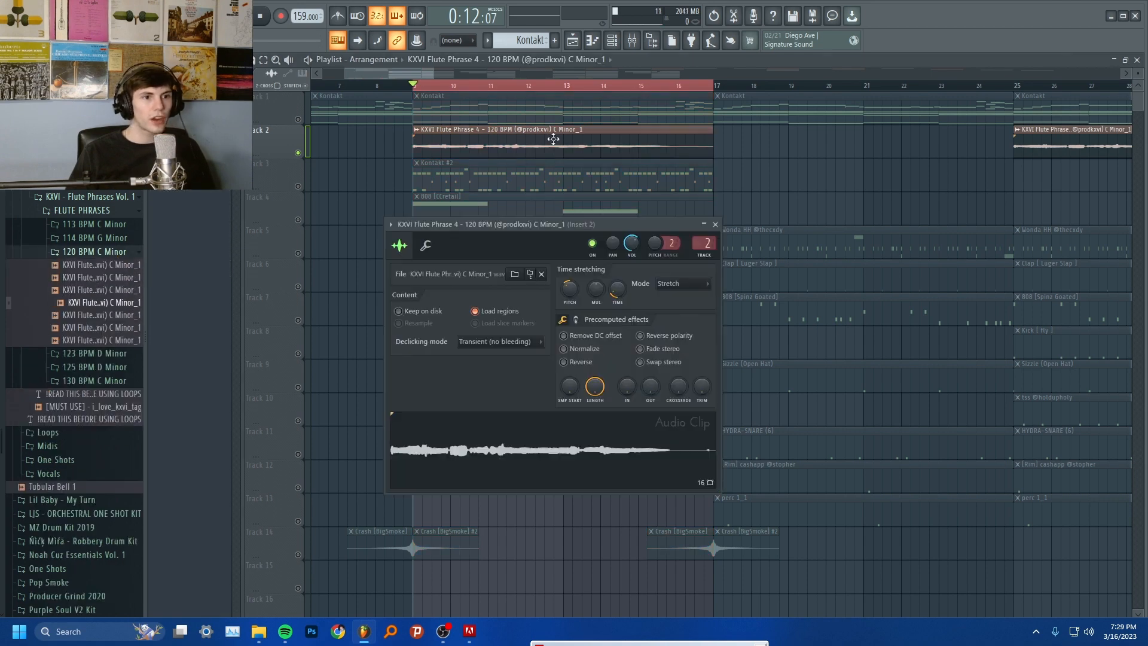
{"action": "right_click", "coordinate": [617, 300]}
{"action": "left_click", "coordinate": [634, 299]}
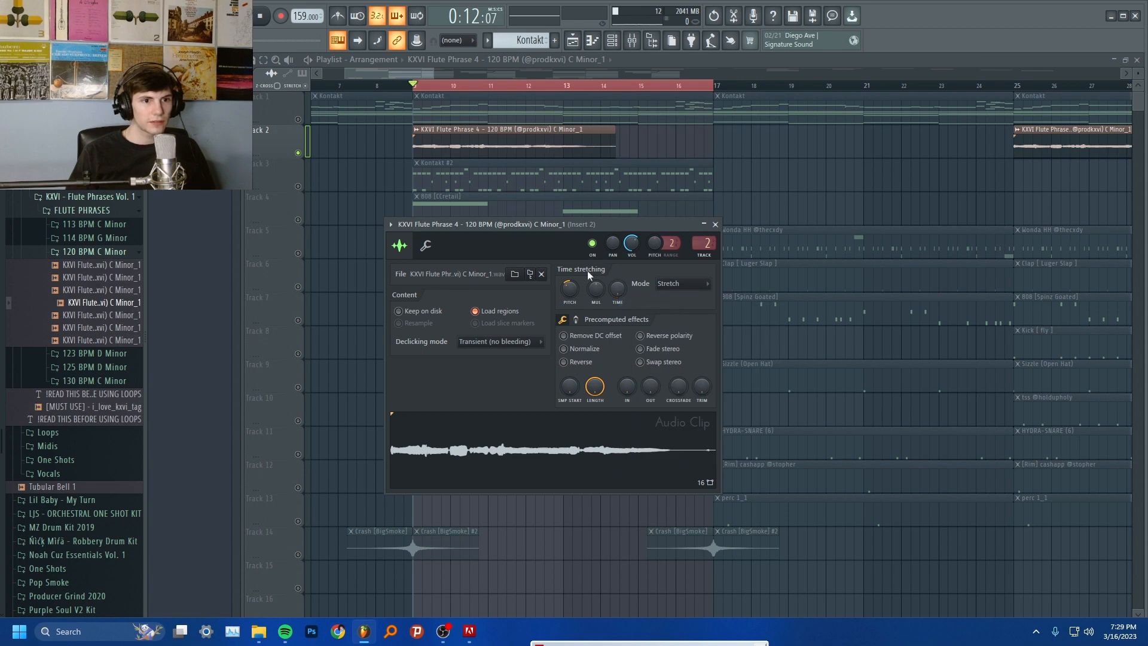
{"action": "left_click_drag", "start_coordinate": [618, 292], "coordinate": [618, 260]}
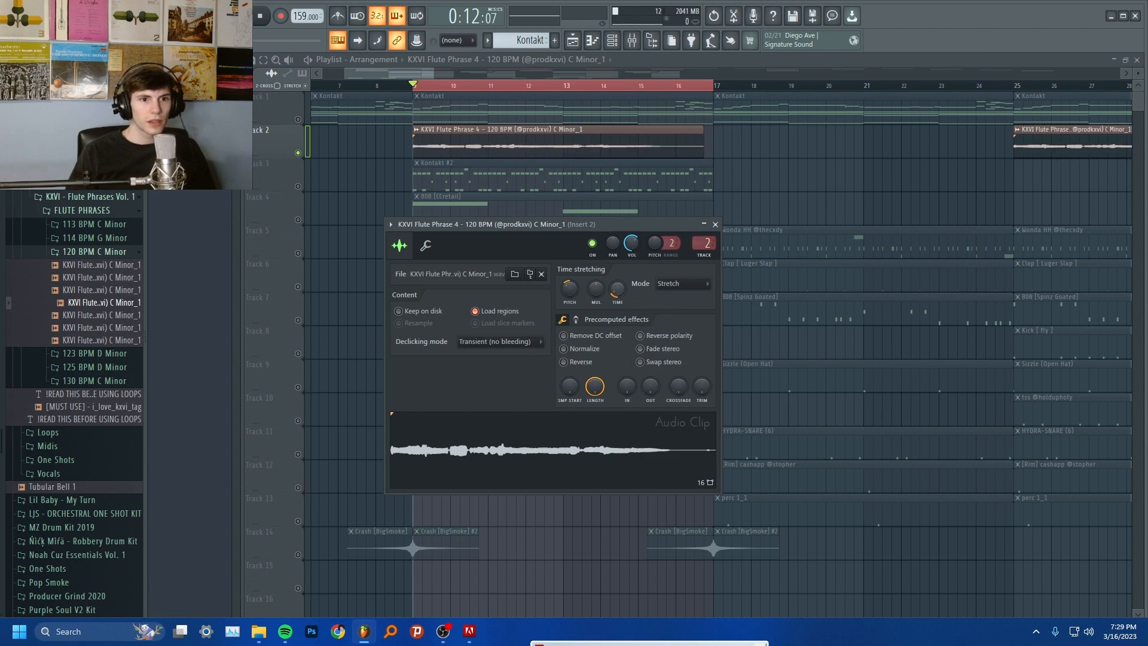
{"action": "left_click", "coordinate": [682, 286]}
{"action": "left_click", "coordinate": [679, 319]}
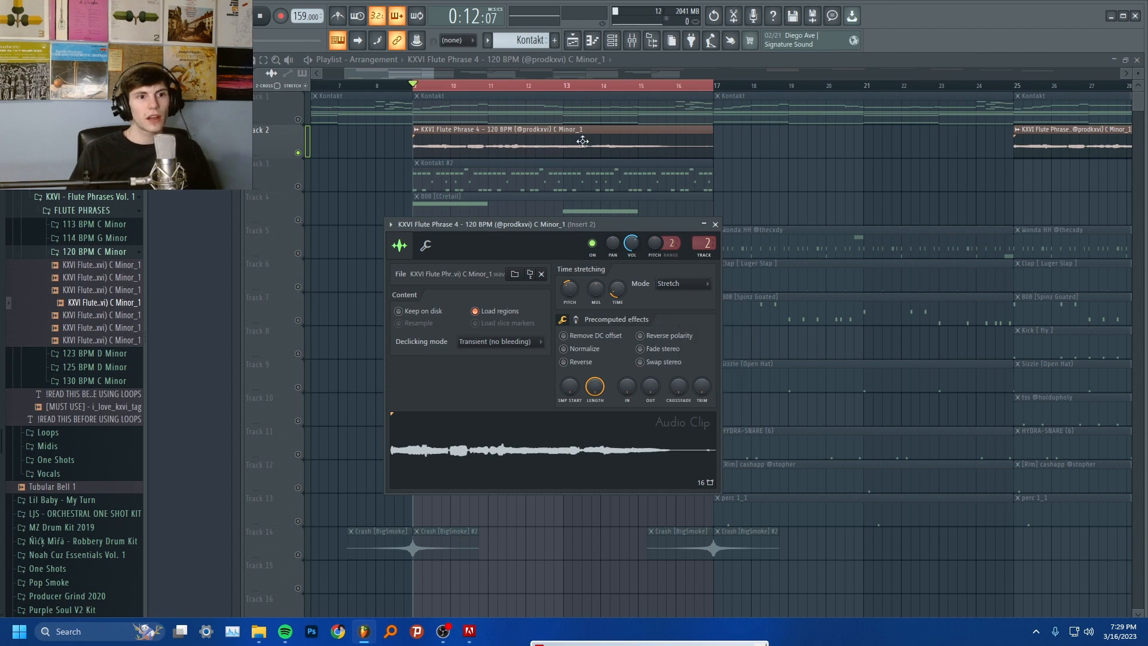
{"action": "double_click", "coordinate": [522, 119]}
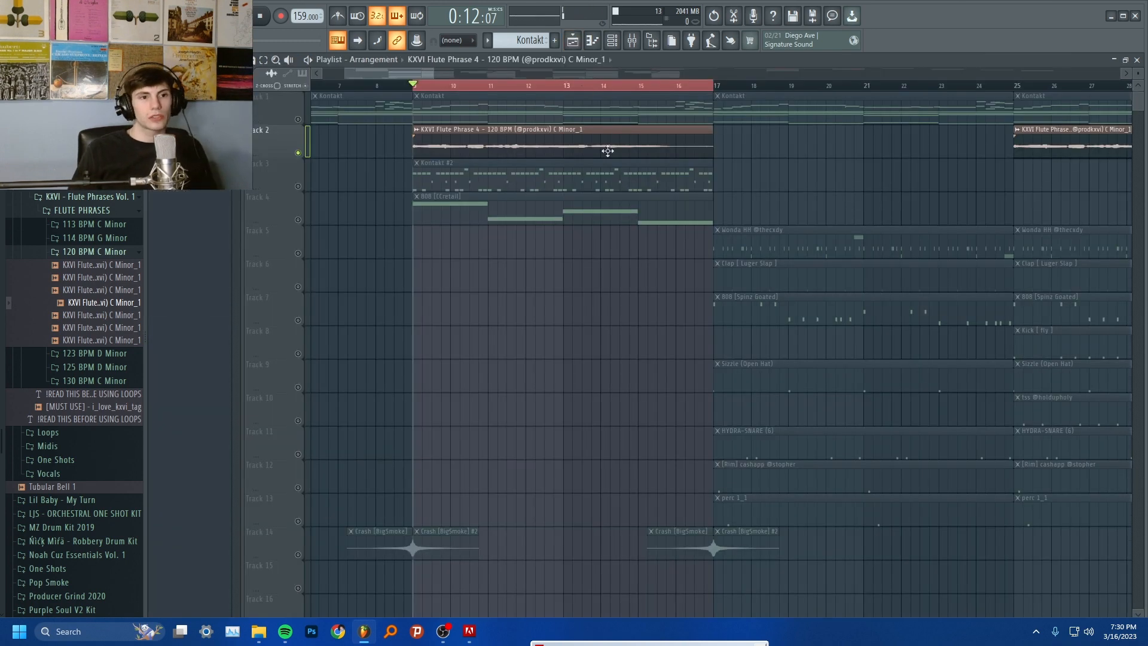
{"action": "double_click", "coordinate": [607, 149]}
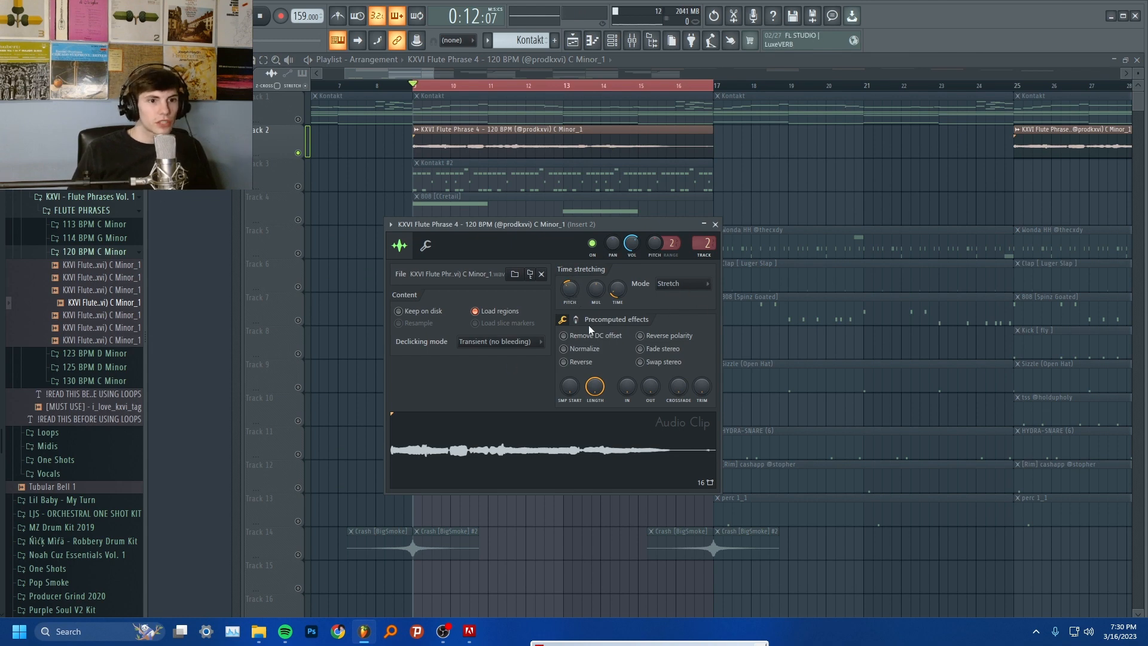
{"action": "key", "text": "Escape"}
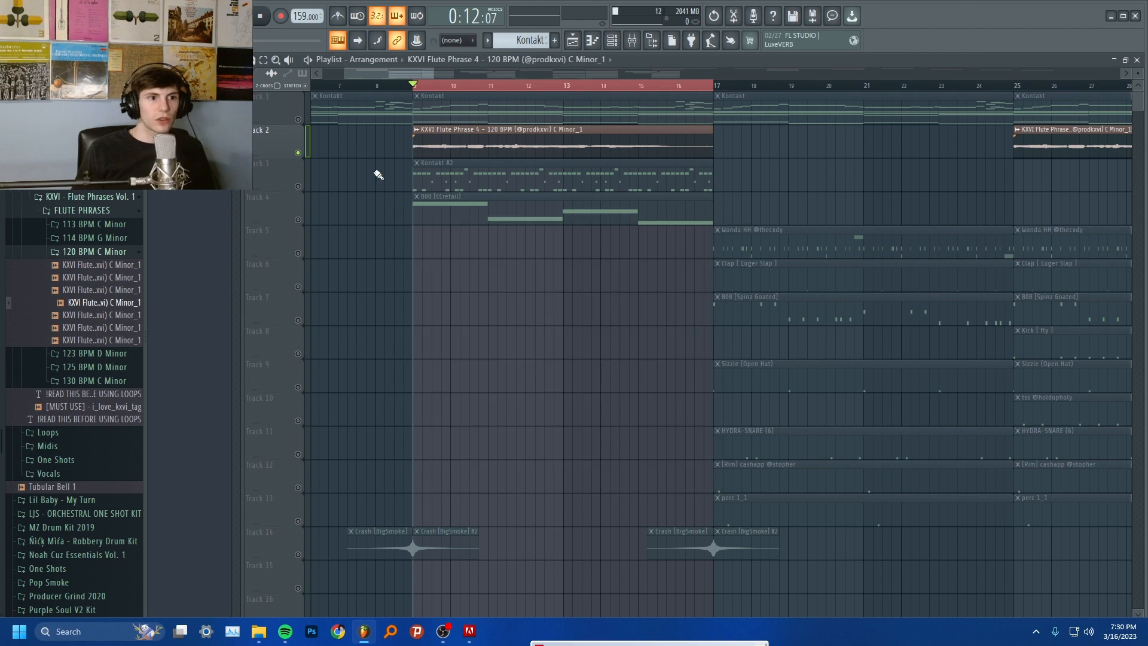
Inspect the ValhallaVintageVerb settings on mixer Insert 2 and play the soloed flute through the selected bars
{"action": "left_click", "coordinate": [637, 44]}
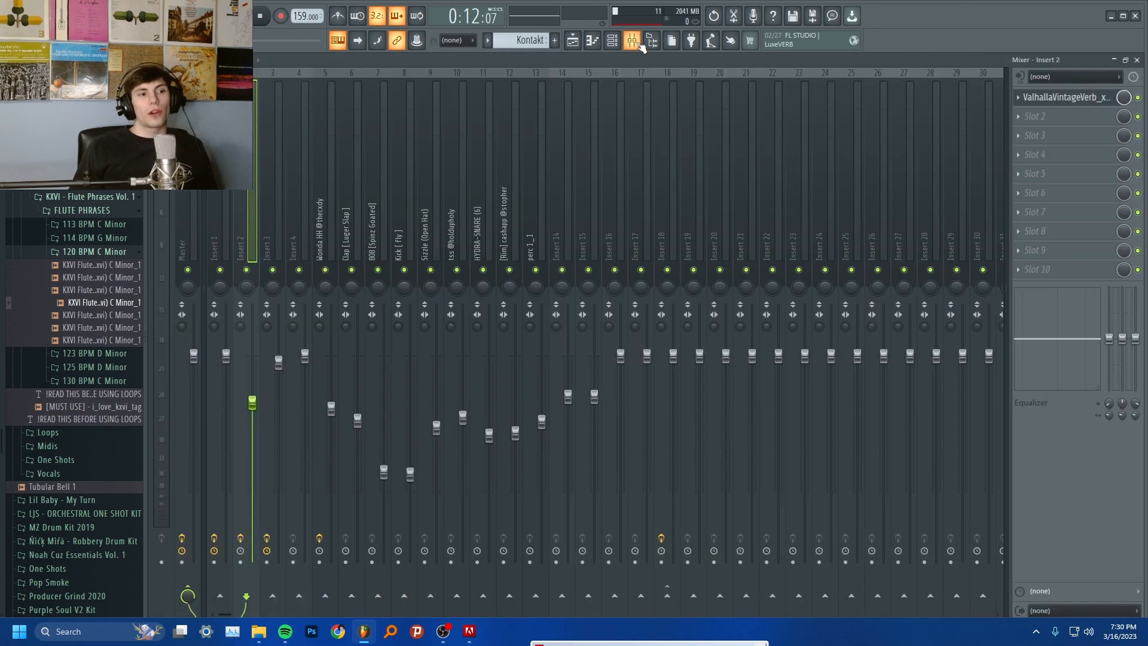
{"action": "left_click", "coordinate": [1103, 97]}
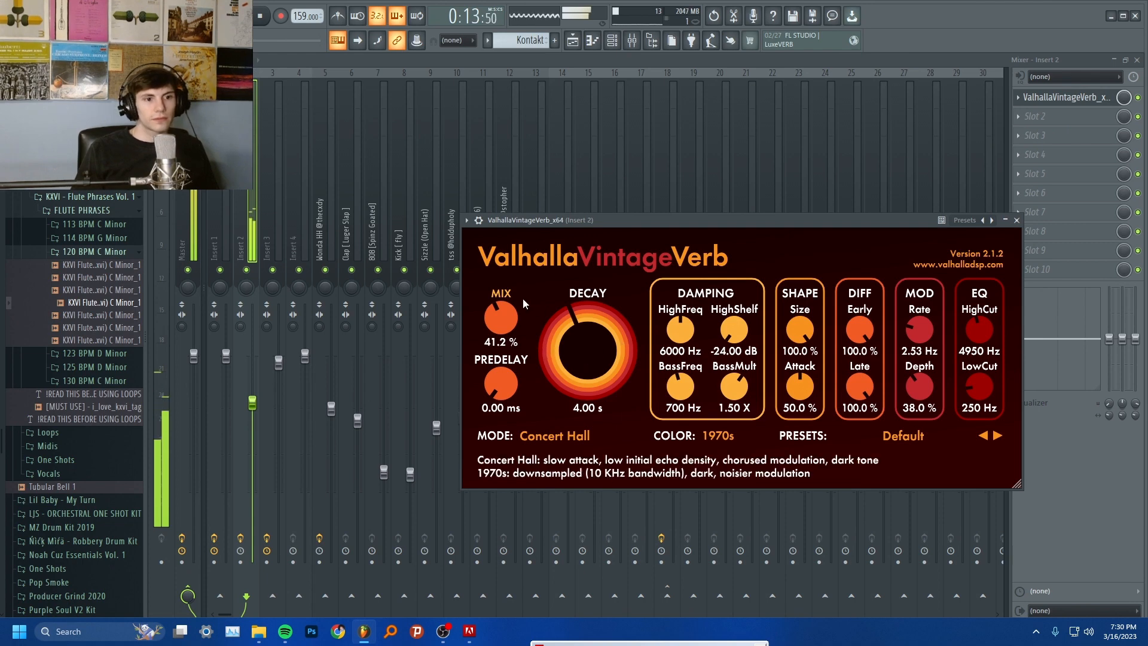
{"action": "left_click_drag", "start_coordinate": [751, 224], "coordinate": [644, 192]}
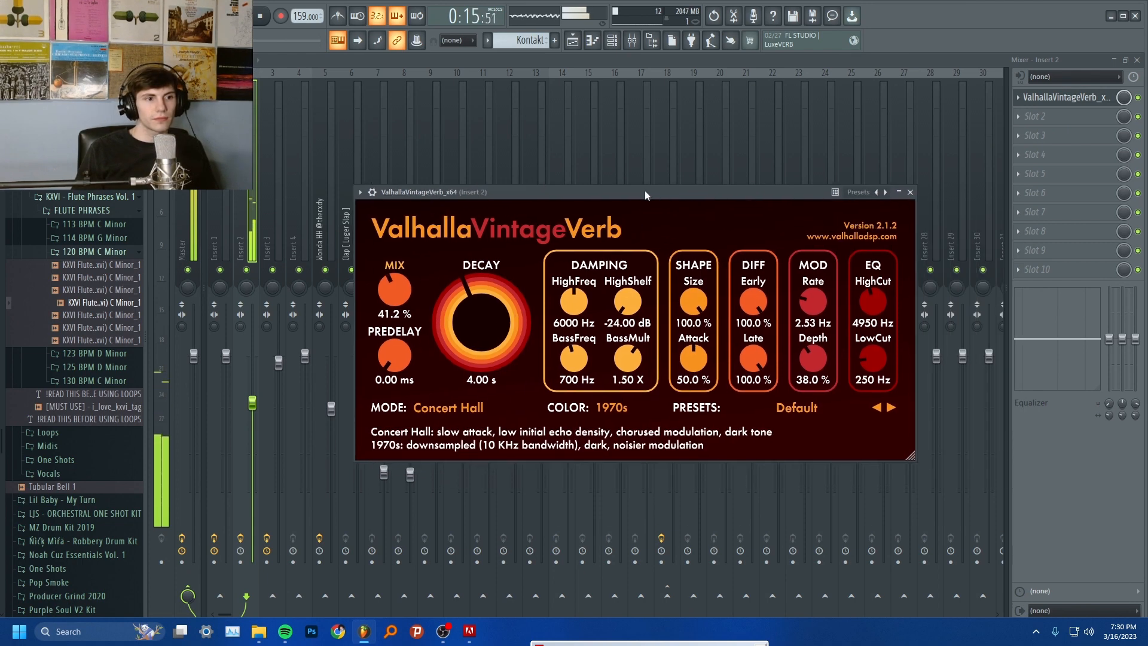
{"action": "left_click", "coordinate": [576, 41]}
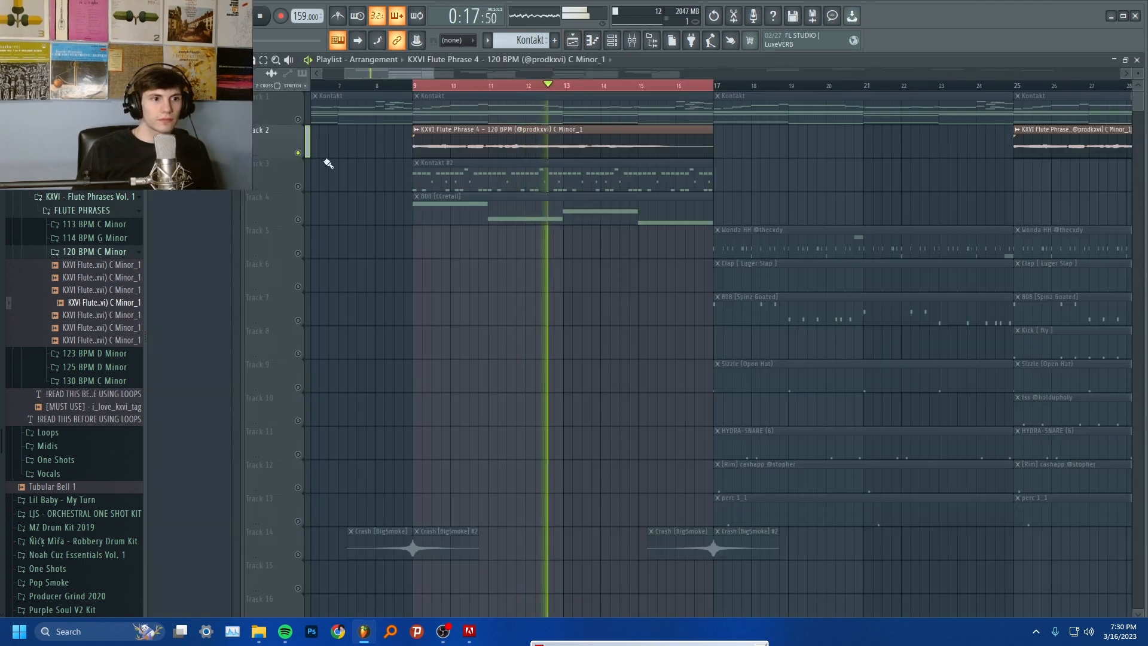
{"action": "scroll", "coordinate": [615, 234], "scroll_direction": "down", "scroll_amount": 1}
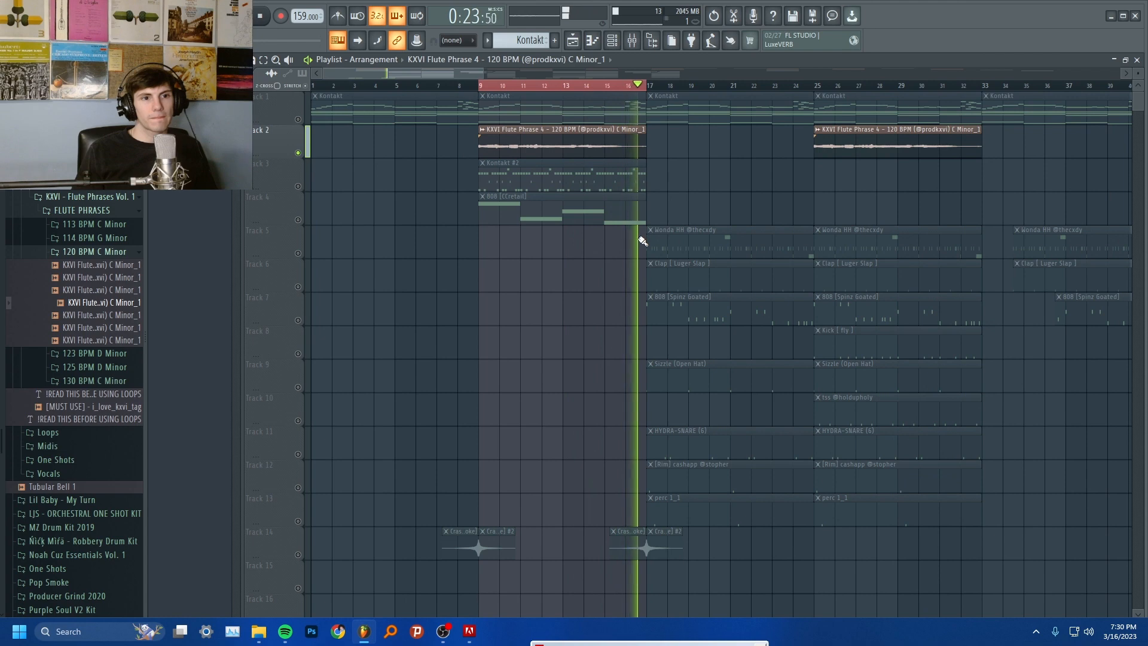
{"action": "key", "text": "space"}
Solo the Kontakt #2 track in the playlist and open its pattern in the piano roll to view its notes
{"action": "right_click", "coordinate": [298, 219]}
{"action": "right_click", "coordinate": [298, 187]}
{"action": "double_click", "coordinate": [517, 163]}
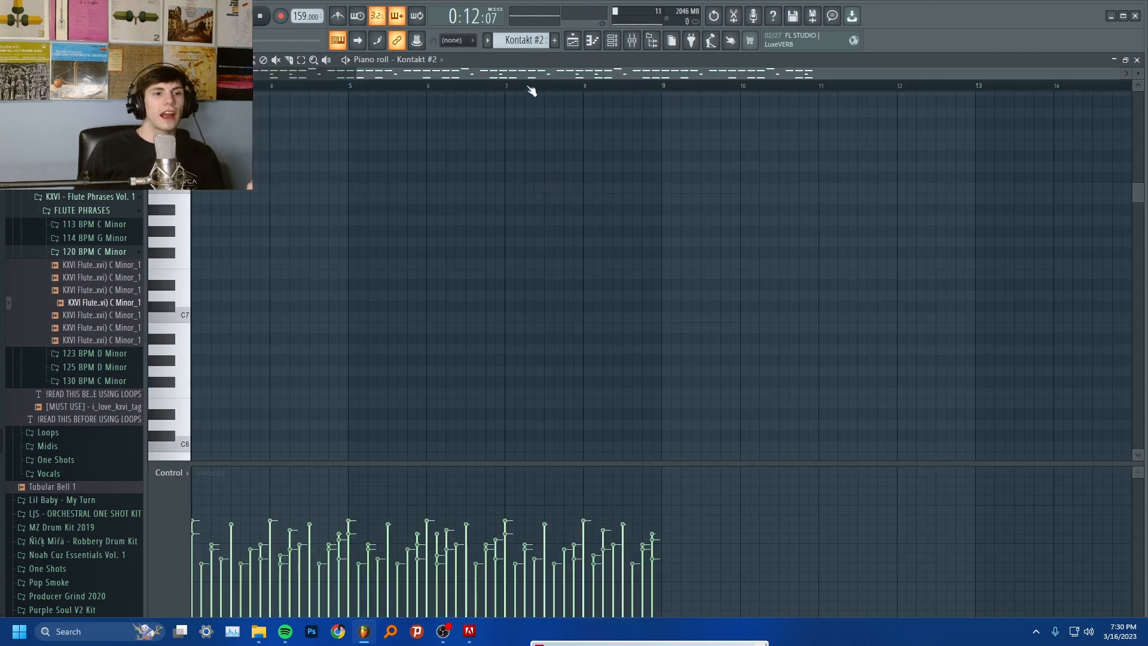
{"action": "scroll", "coordinate": [543, 166], "scroll_direction": "down", "scroll_amount": 1}
{"action": "scroll", "coordinate": [598, 110], "scroll_direction": "up", "scroll_amount": 2}
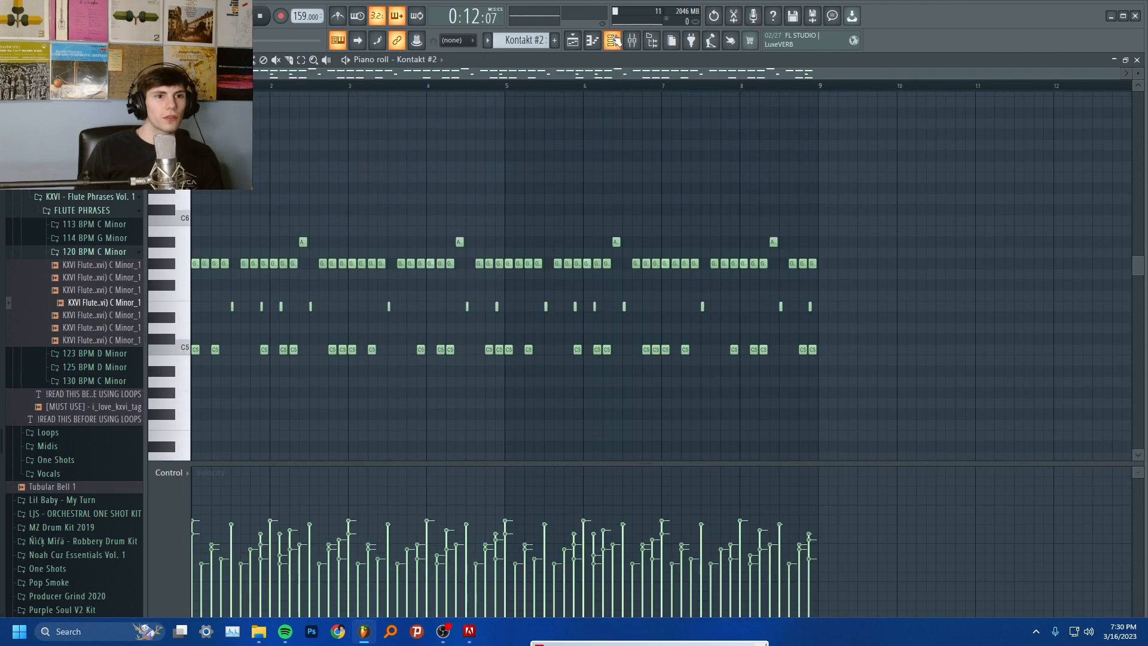
{"action": "key", "text": "F6"}
{"action": "left_click", "coordinate": [718, 367]}
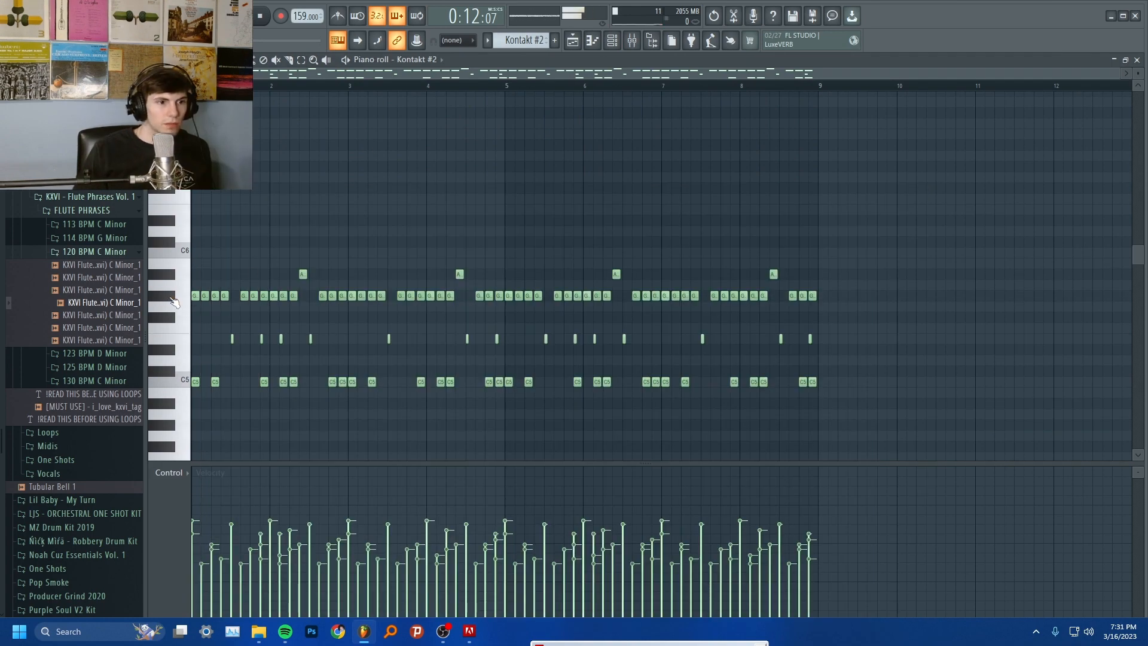
Highlight the repeated notes in the Kontakt #2 pattern by row, try the short middle notes two semitones lower, and play the pattern
{"action": "double_click", "coordinate": [174, 302]}
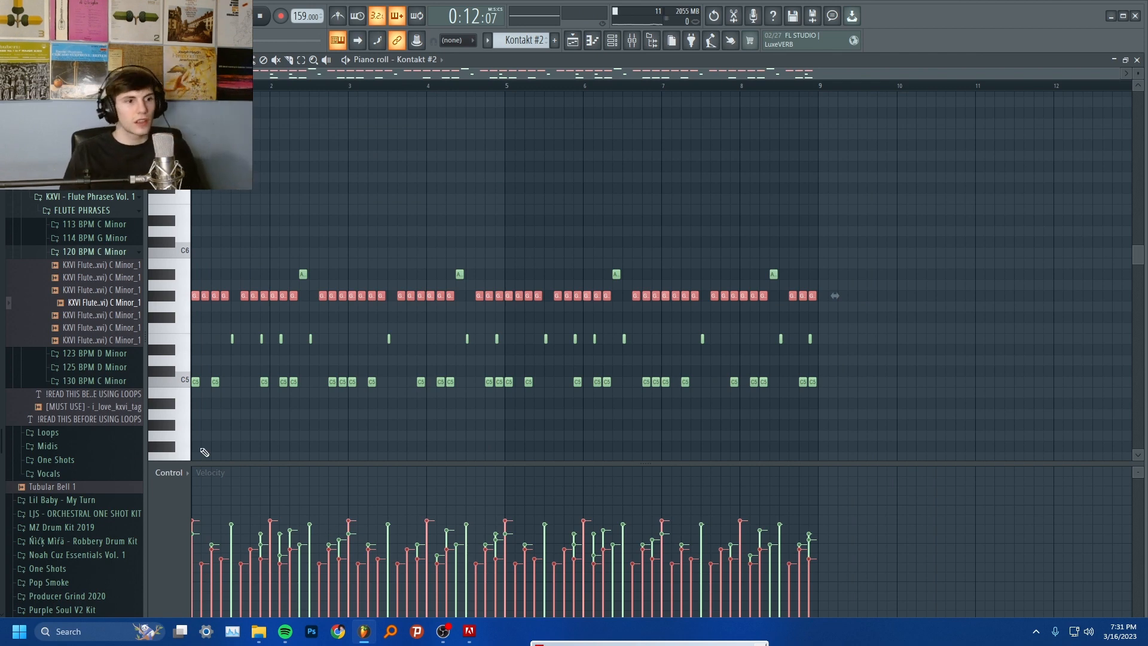
{"action": "left_click_drag", "start_coordinate": [853, 326], "coordinate": [3, 516]}
{"action": "key", "text": "Delete"}
{"action": "key", "text": "space"}
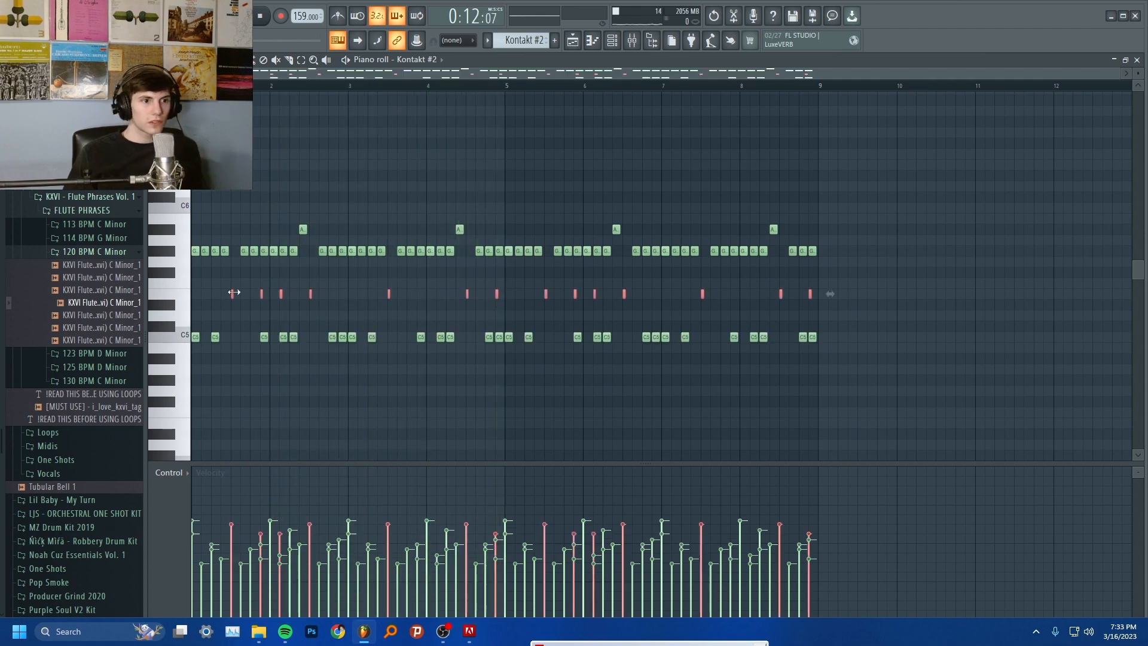
{"action": "key", "text": "space"}
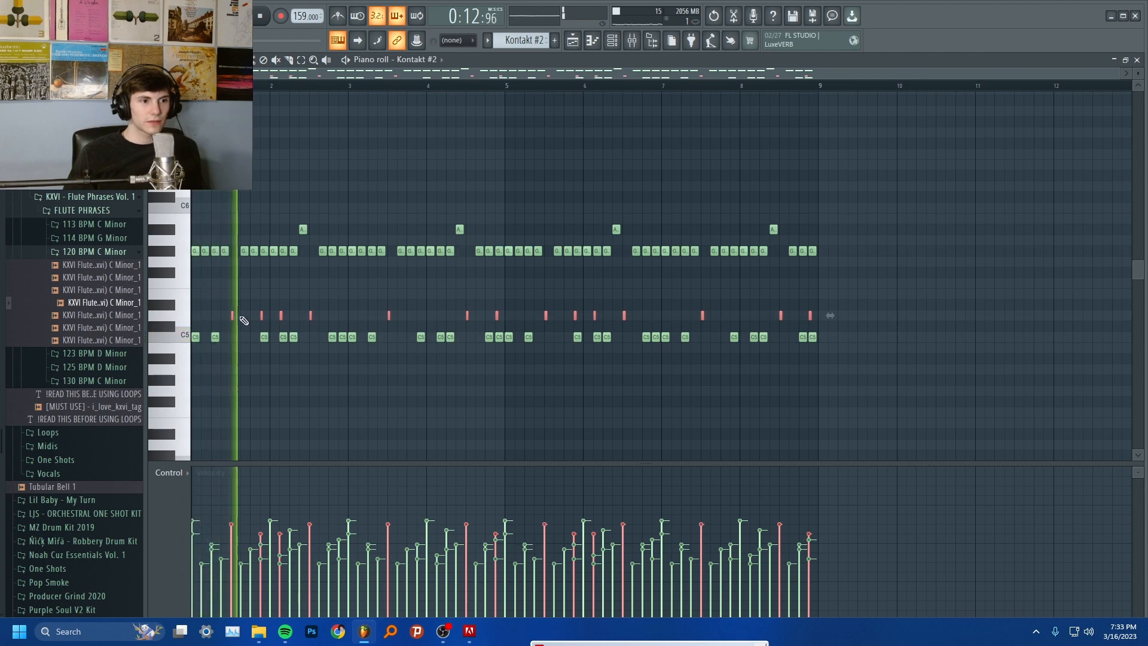
{"action": "key", "text": "space"}
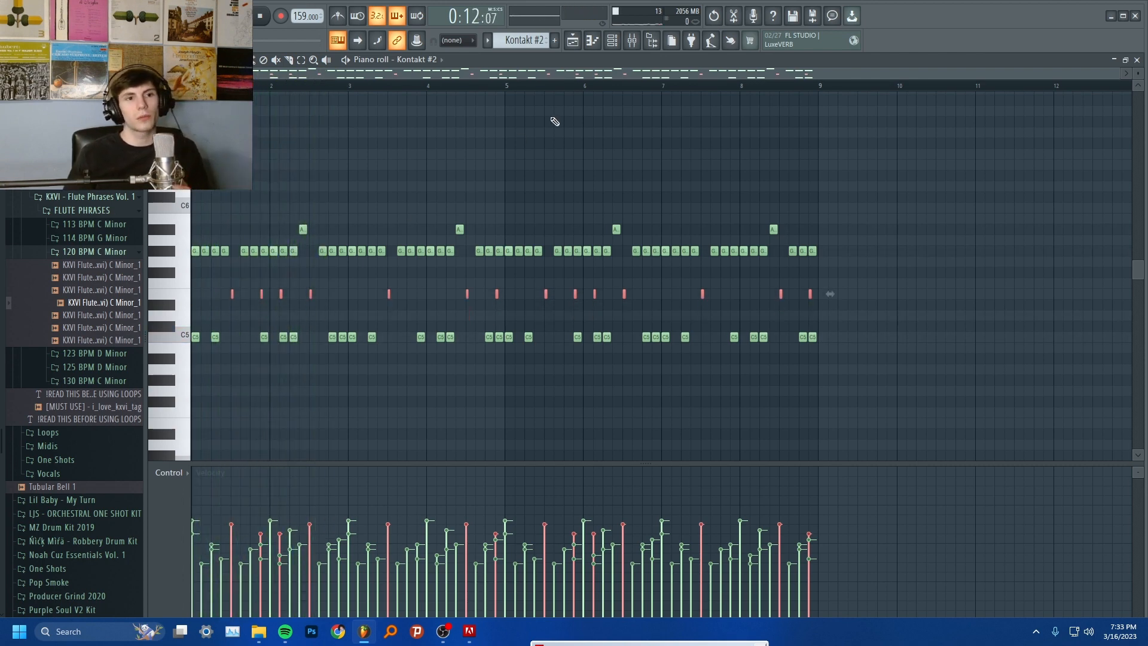
{"action": "key", "text": "space"}
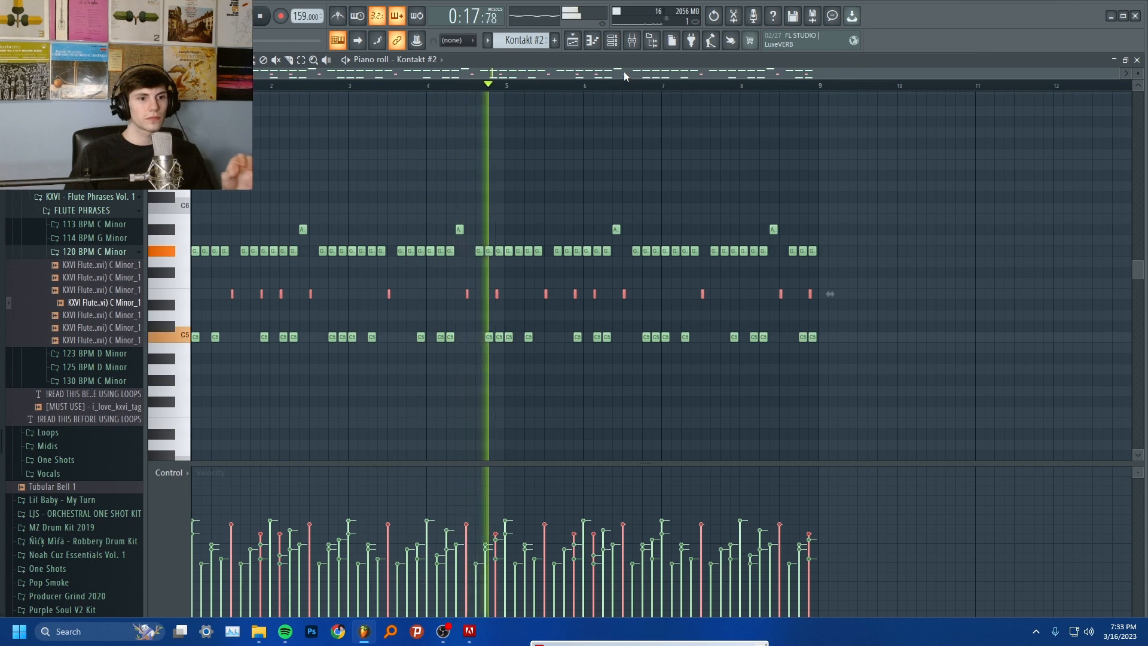
{"action": "key", "text": "space"}
Enable PanMan on mixer Insert 3, play the Kontakt #2 part with the panner open, and close its window
{"action": "left_click", "coordinate": [634, 48]}
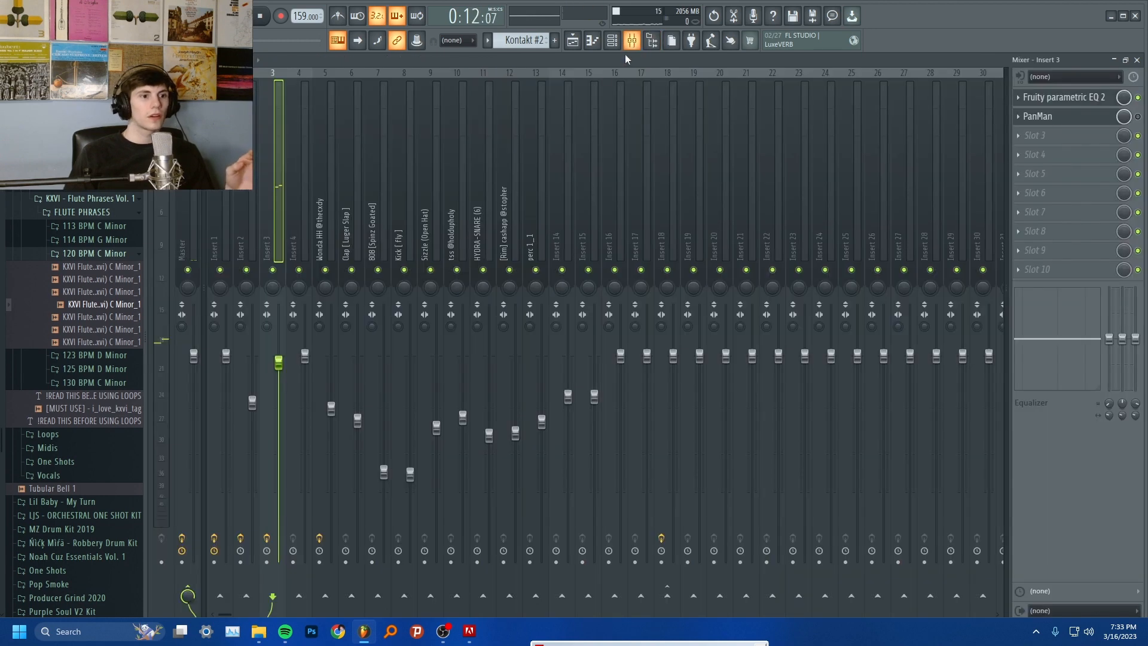
{"action": "left_click", "coordinate": [1084, 119]}
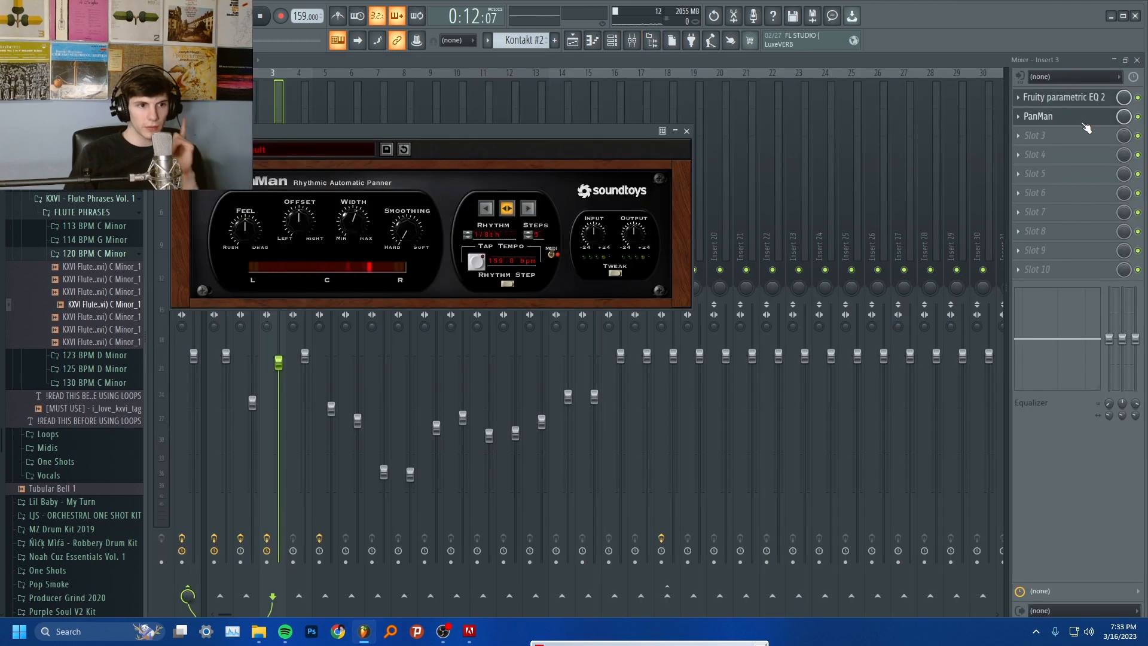
{"action": "key", "text": "space"}
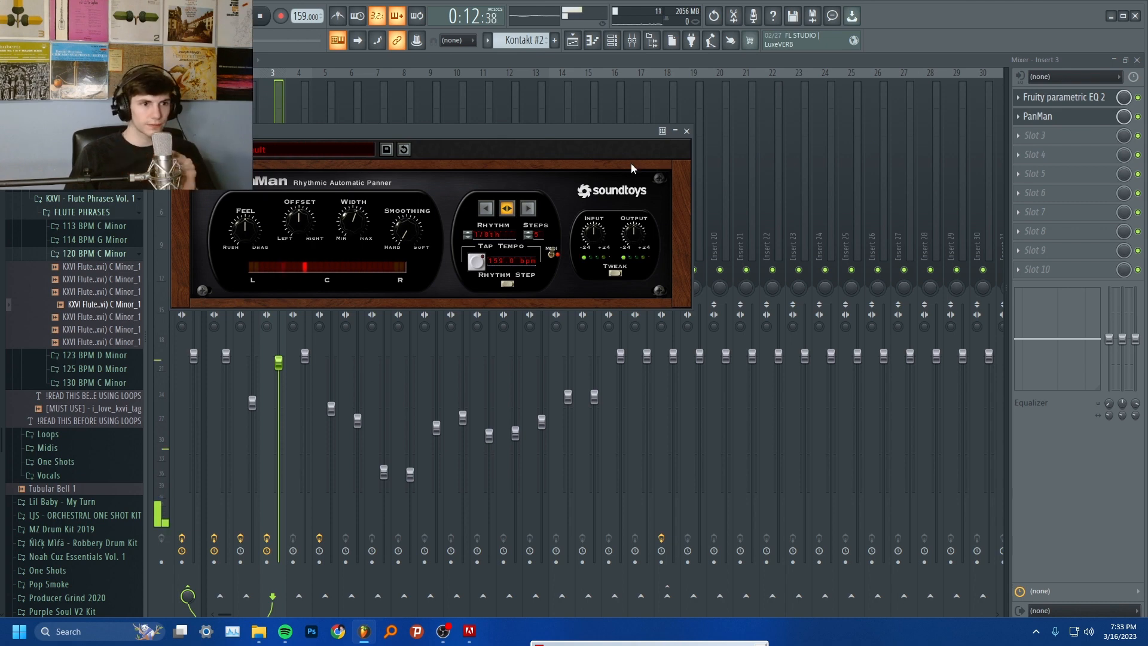
{"action": "left_click", "coordinate": [686, 130]}
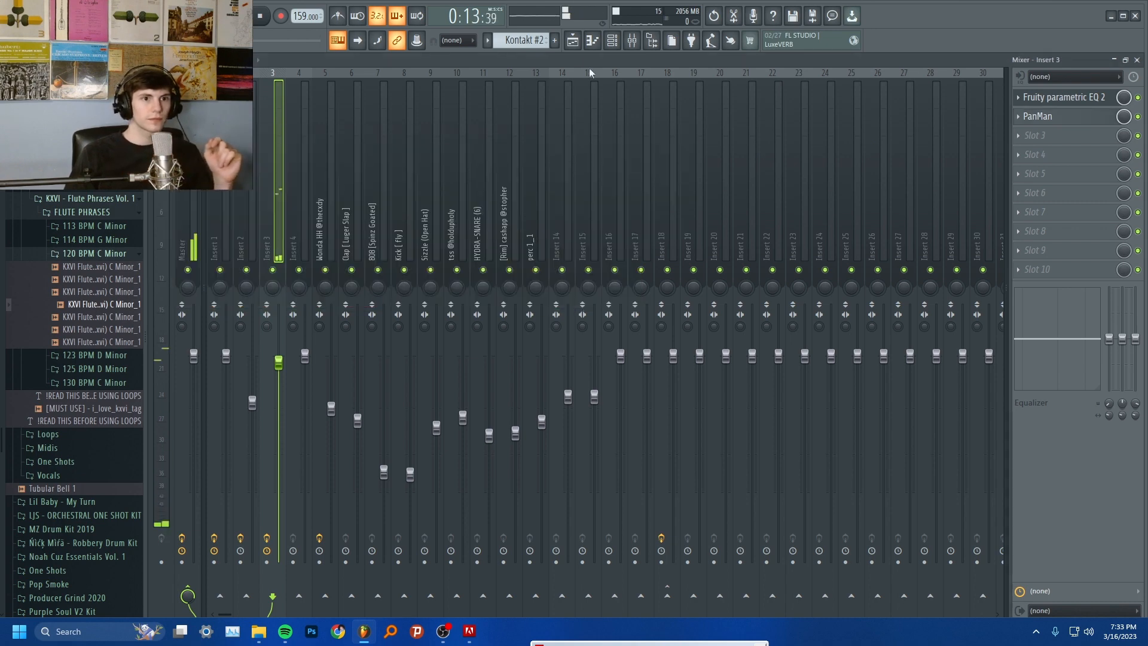
Leave only the 808 [CCretail] track audible in the playlist, open its pattern in the piano roll, and play its notes
{"action": "left_click", "coordinate": [572, 40]}
{"action": "key", "text": "space"}
{"action": "left_click", "coordinate": [298, 220]}
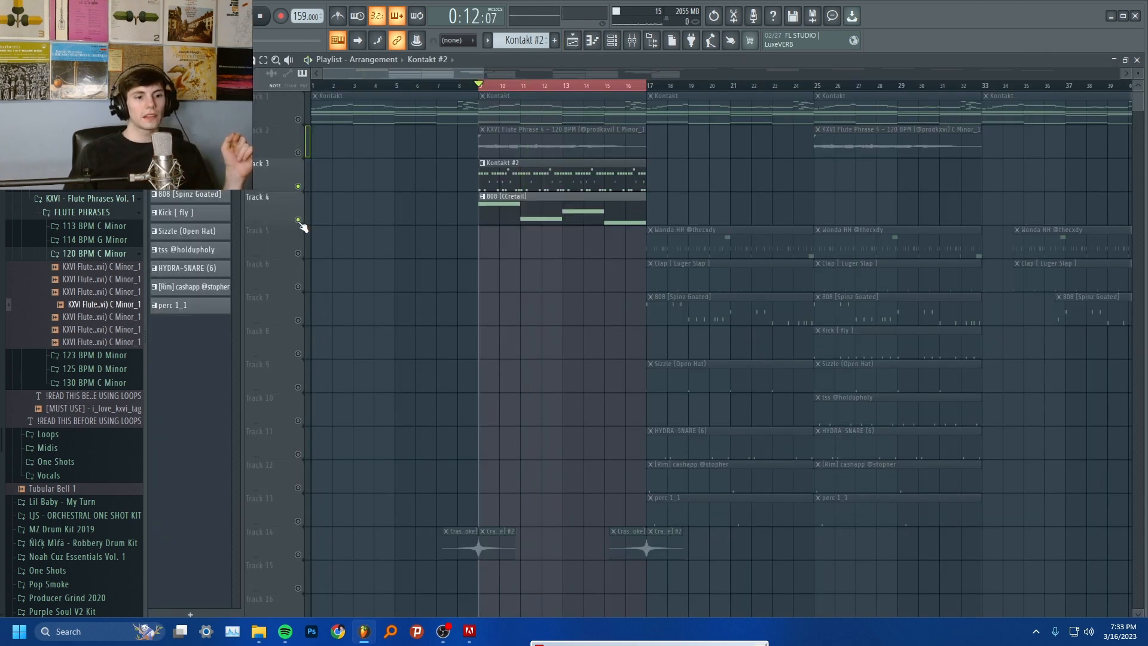
{"action": "left_click", "coordinate": [298, 186]}
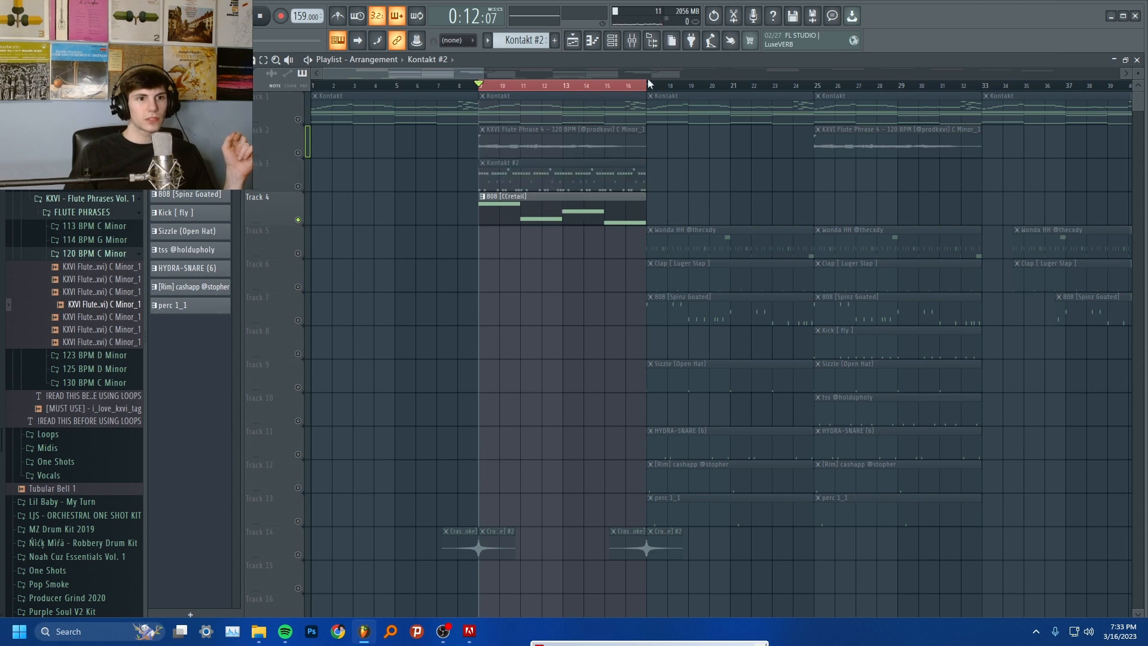
{"action": "double_click", "coordinate": [556, 210]}
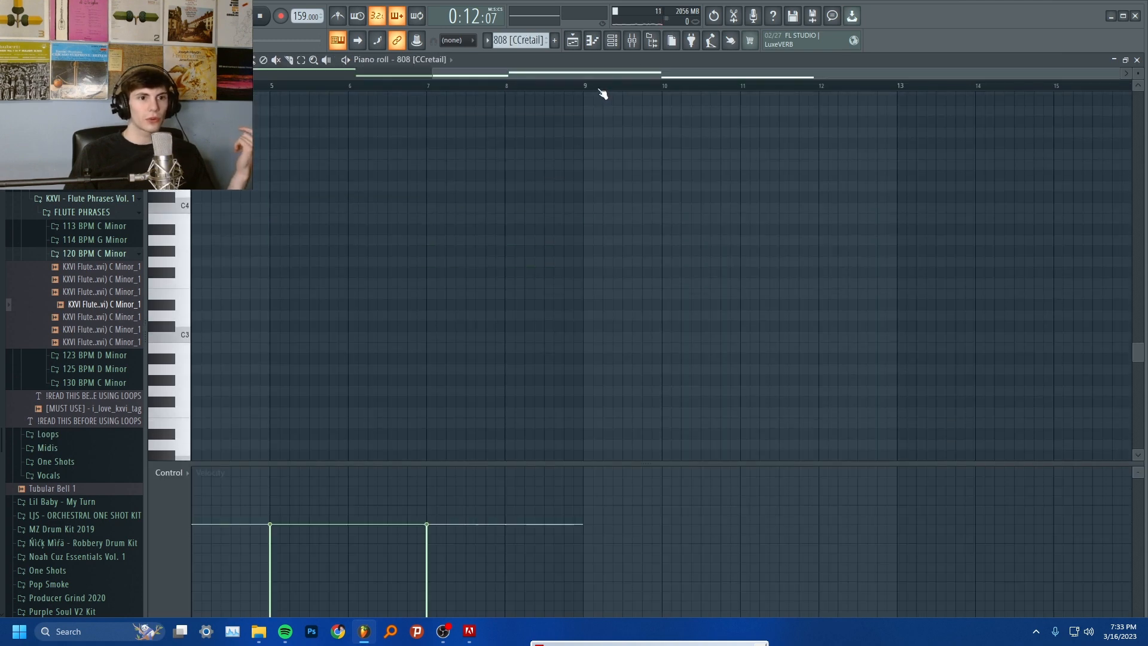
{"action": "key", "text": "space"}
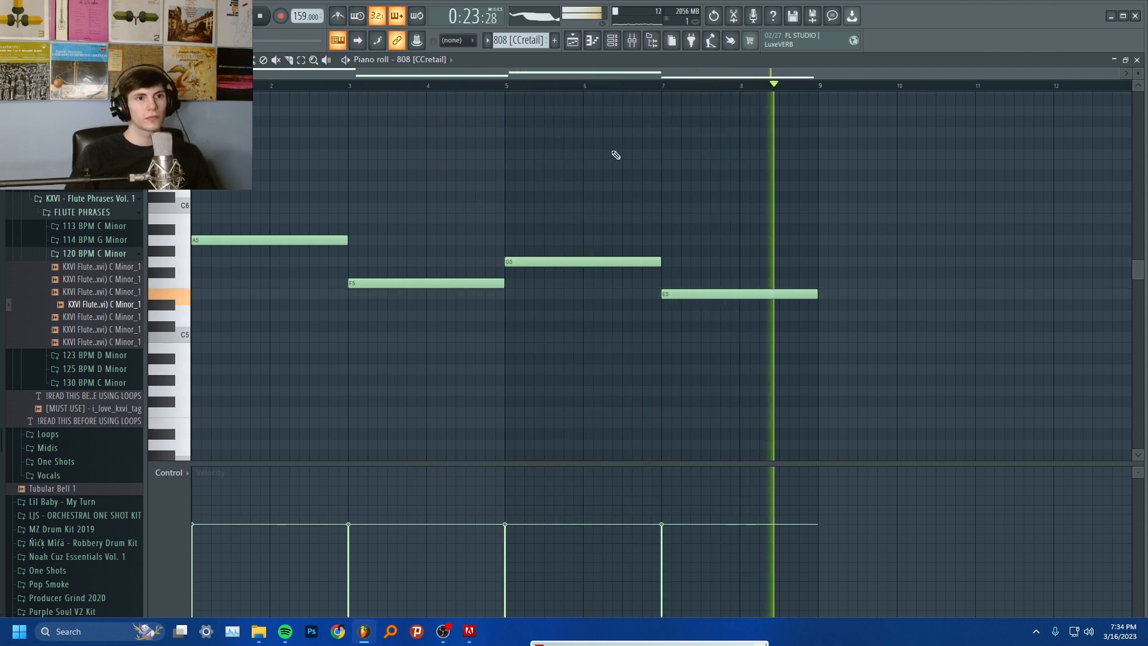
{"action": "key", "text": "space"}
Unsolo the 808 [CCretail] track in the playlist and play all the layers together from bar 9
{"action": "left_click", "coordinate": [572, 41]}
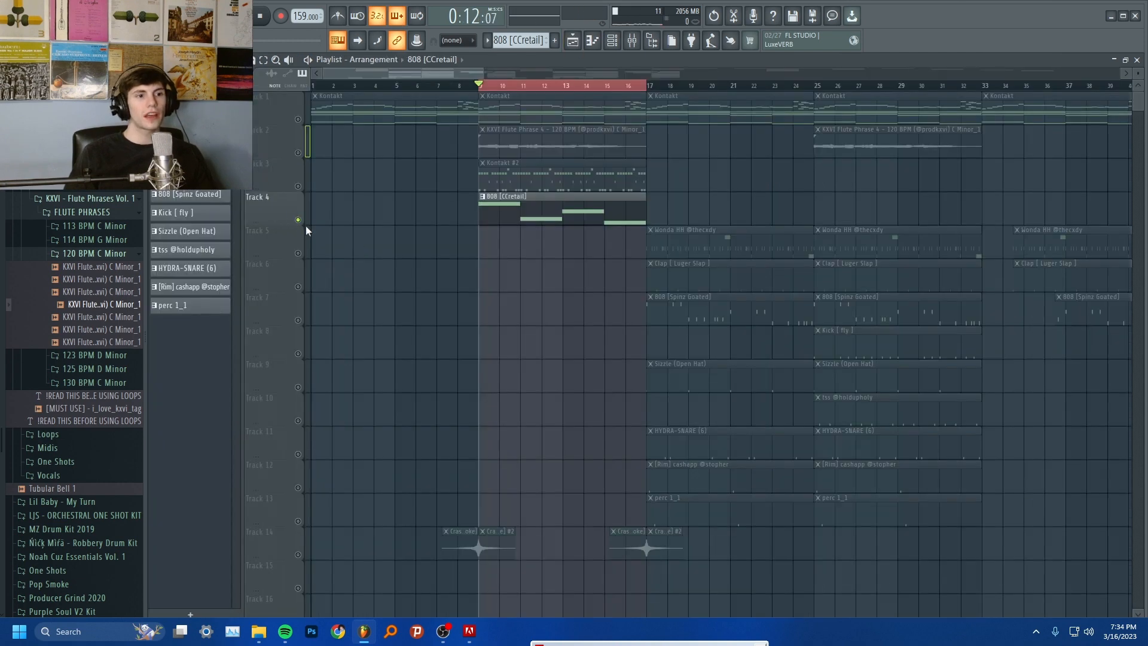
{"action": "left_click", "coordinate": [298, 219], "text": "ctrl"}
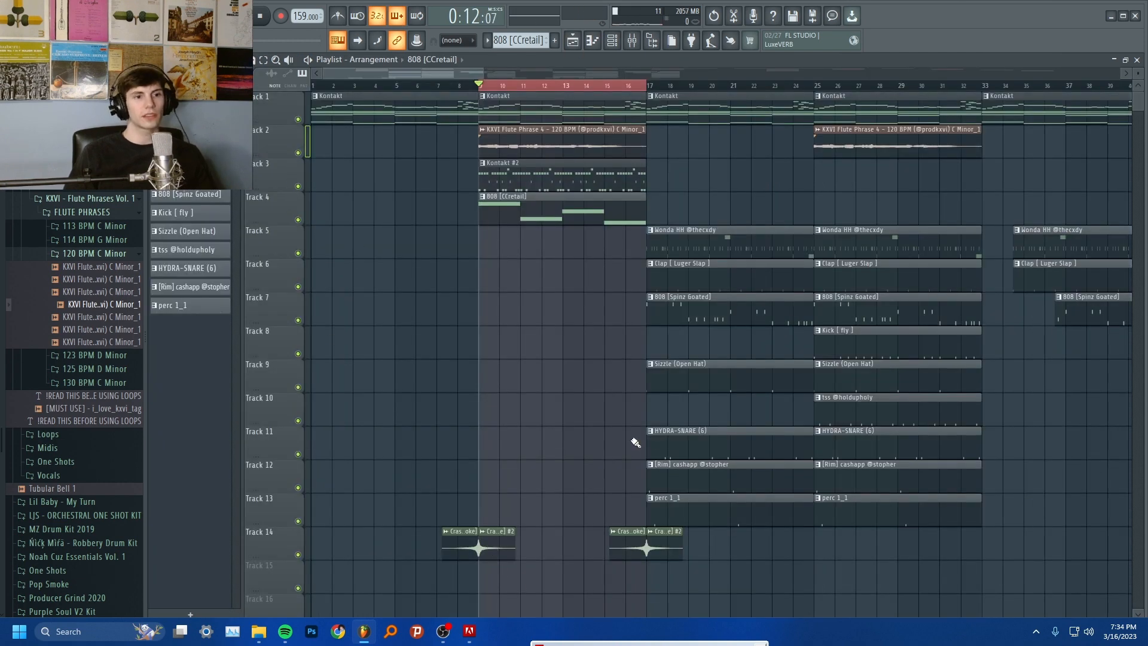
{"action": "key", "text": "space"}
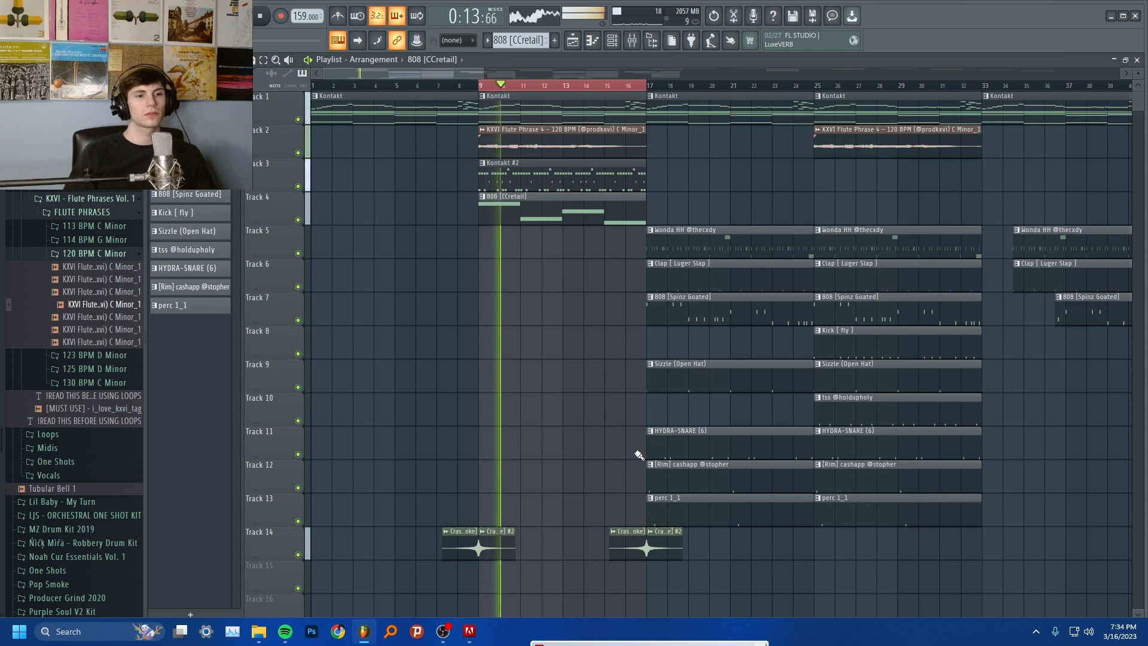
Lower the volume of mixer Insert 4 slightly while the layers play and return to the playlist
{"action": "left_click", "coordinate": [632, 40]}
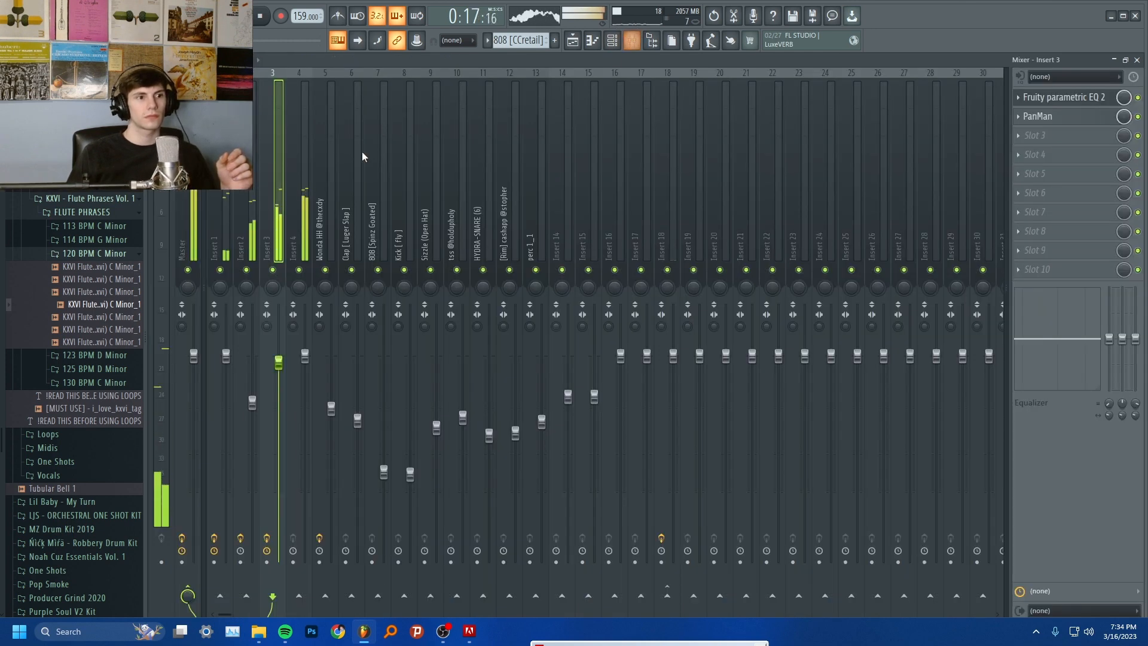
{"action": "left_click", "coordinate": [305, 224]}
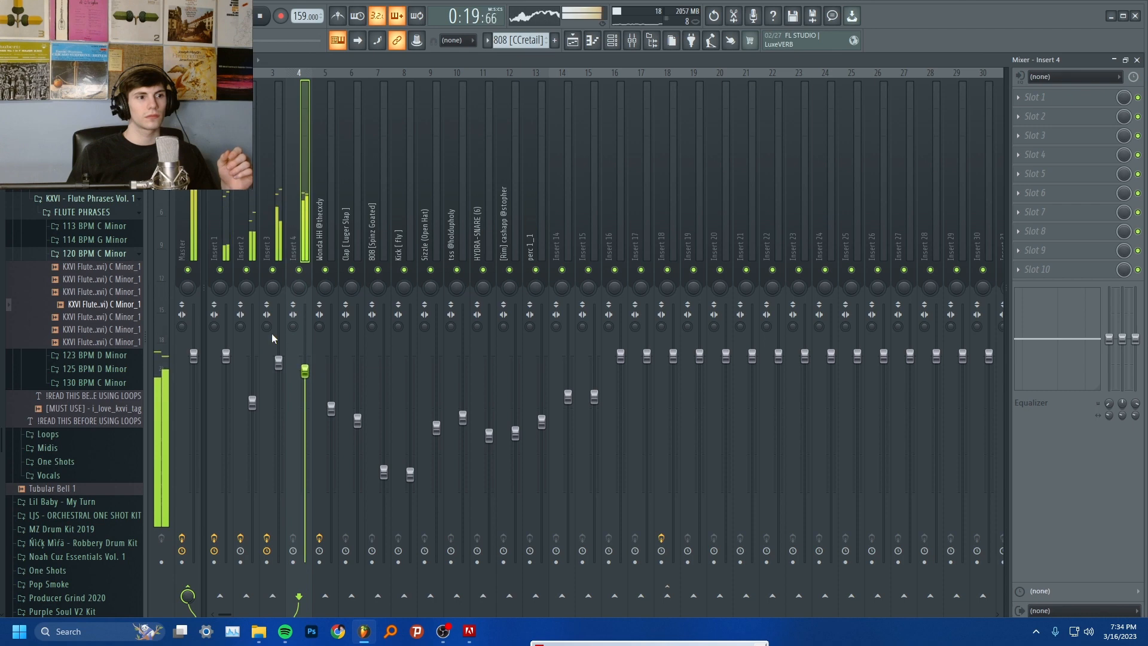
{"action": "left_click", "coordinate": [192, 232]}
{"action": "left_click", "coordinate": [591, 40]}
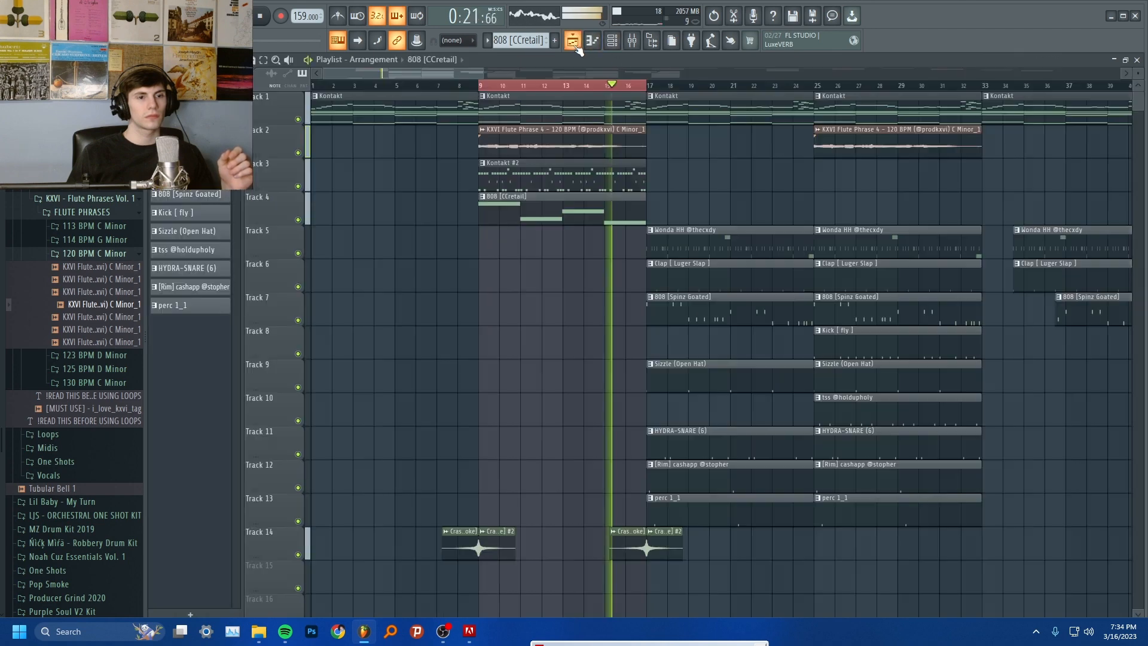